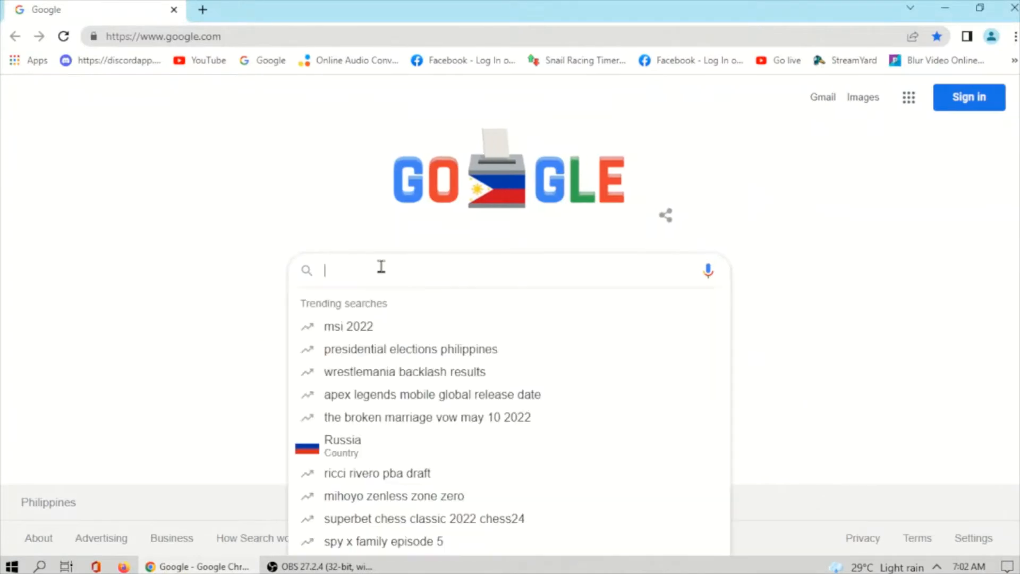
Step: Search Google for "wheel of names", open the wheelofnames.com site and close the ad beside the wheel
type("whee")
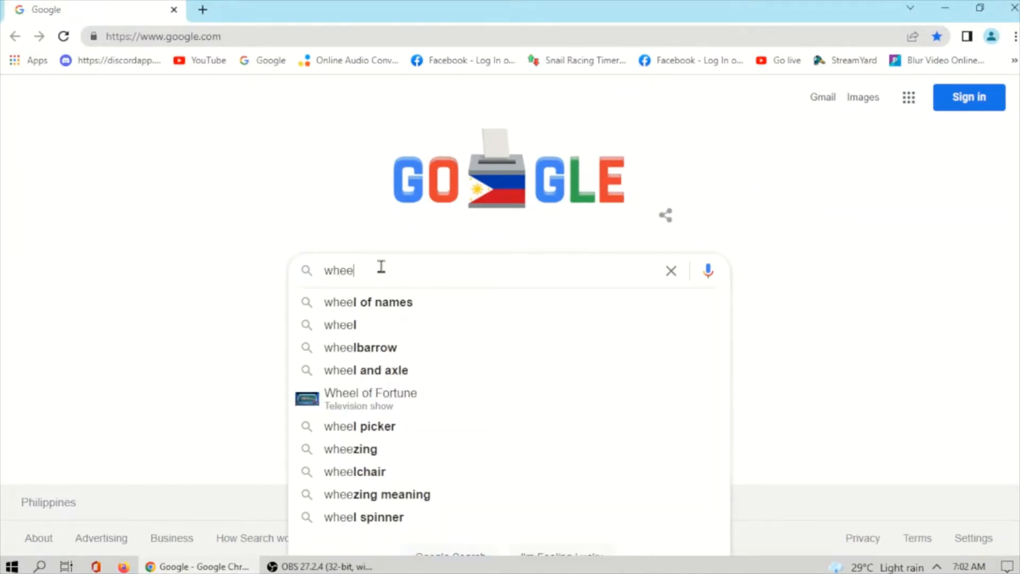
type("l of nams")
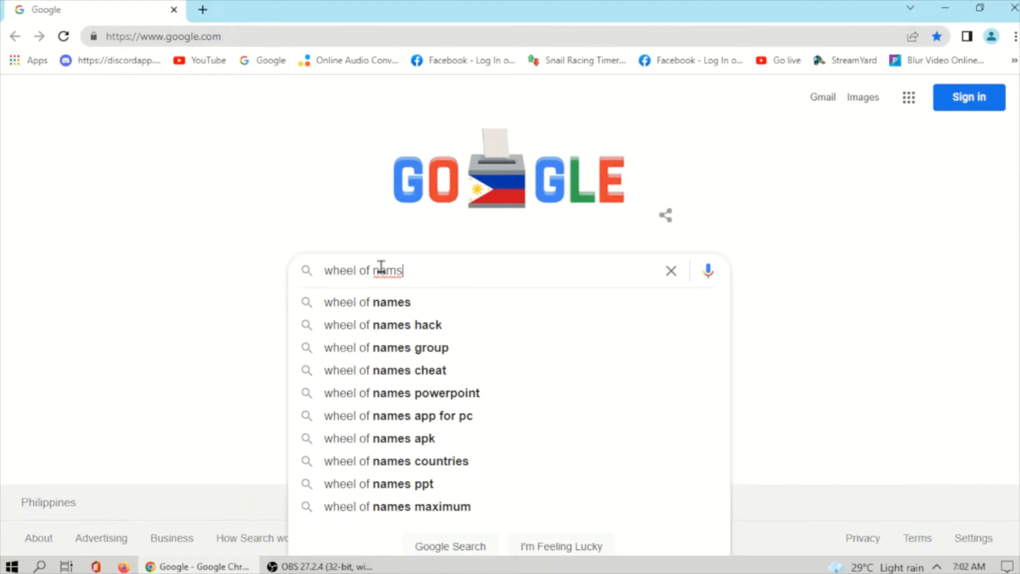
key("BackSpace")
type("es")
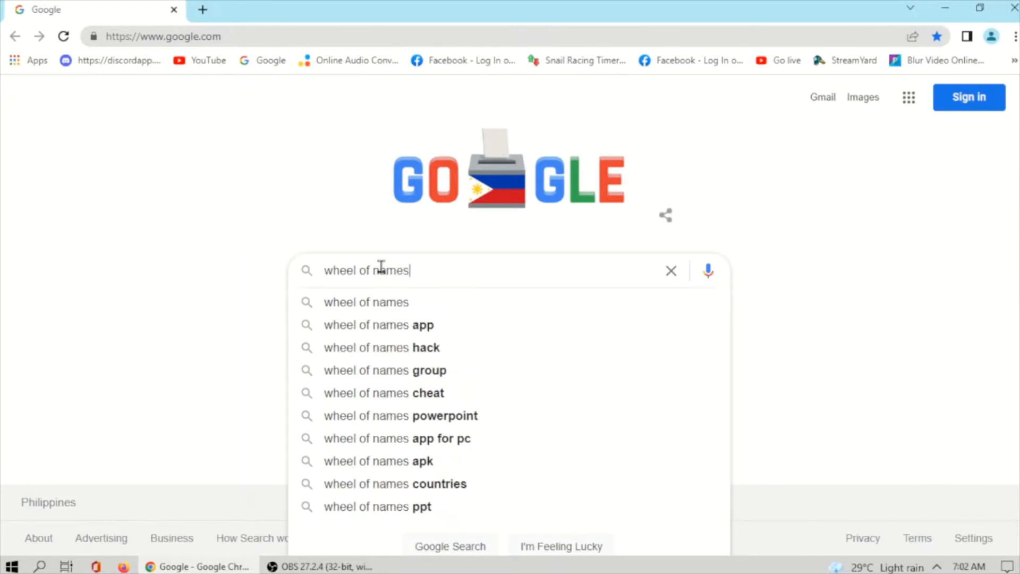
key("Return")
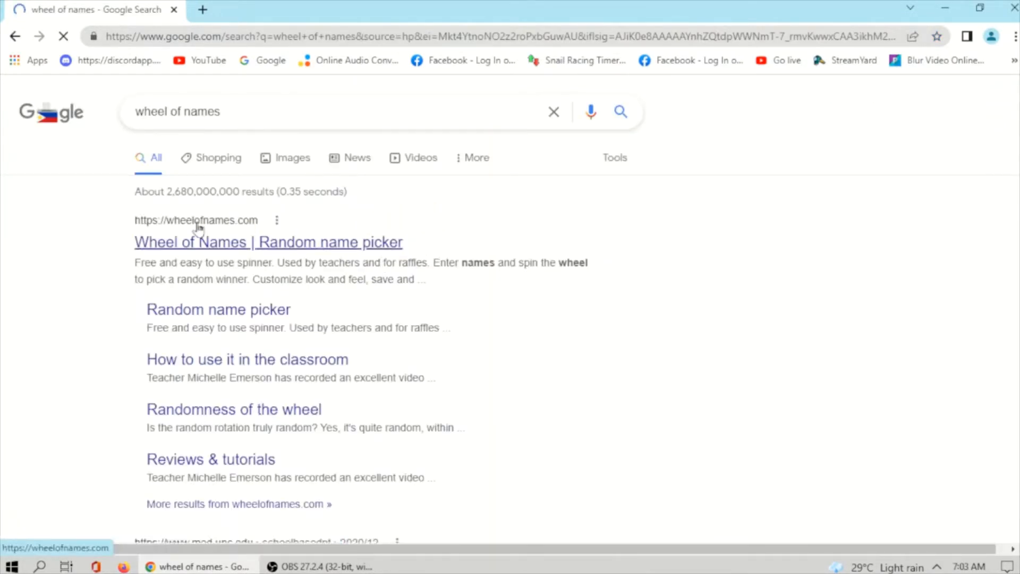
left_click(198, 229)
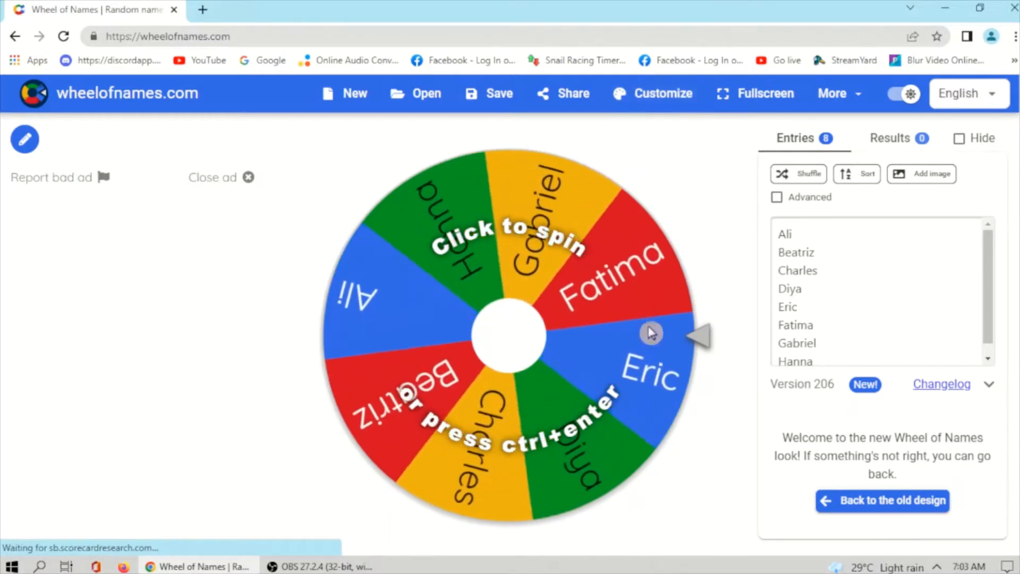
left_click(250, 177)
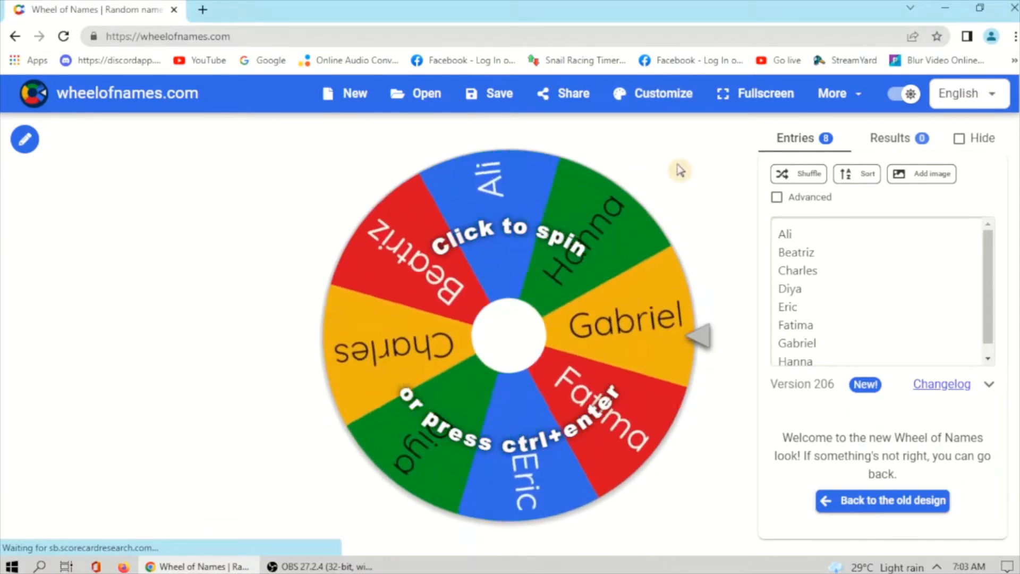
Step: Open the wheel's customization settings and examine the during-spin sound choices, including the Disco category, and the volume setting
left_click(666, 97)
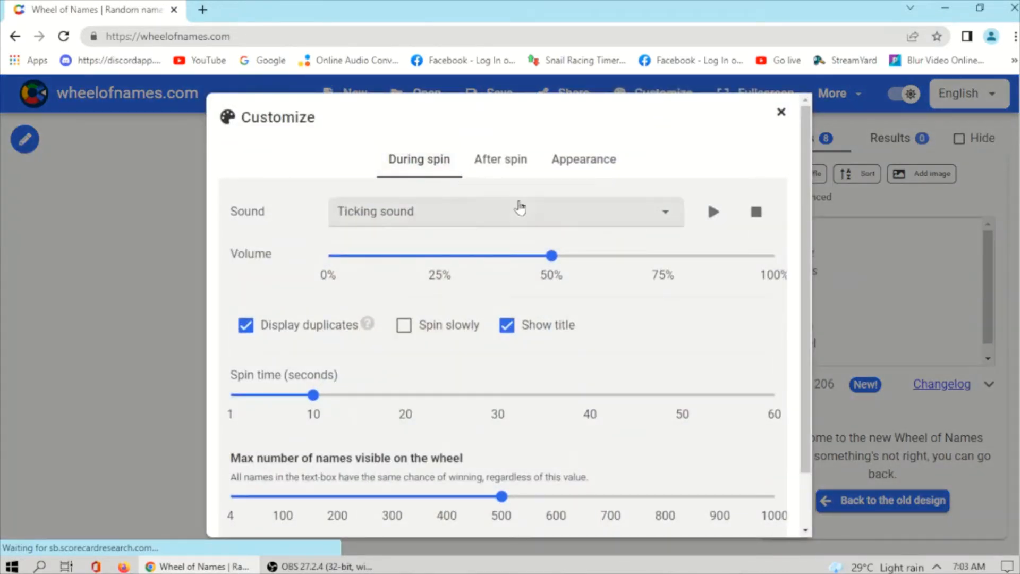
left_click(667, 211)
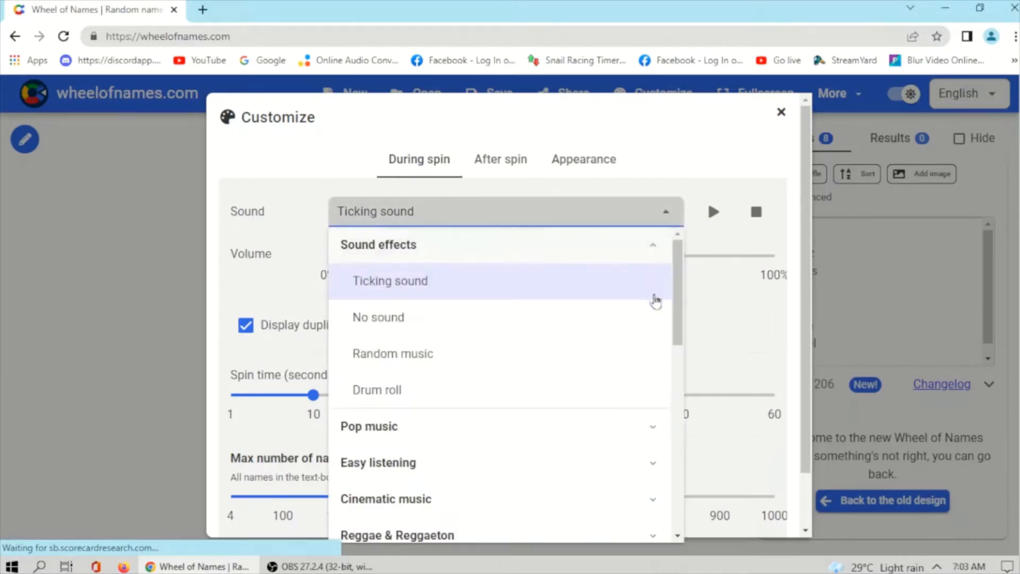
left_click_drag(678, 298, 658, 483)
scroll(542, 447, "up", 7)
scroll(545, 443, "up", 3)
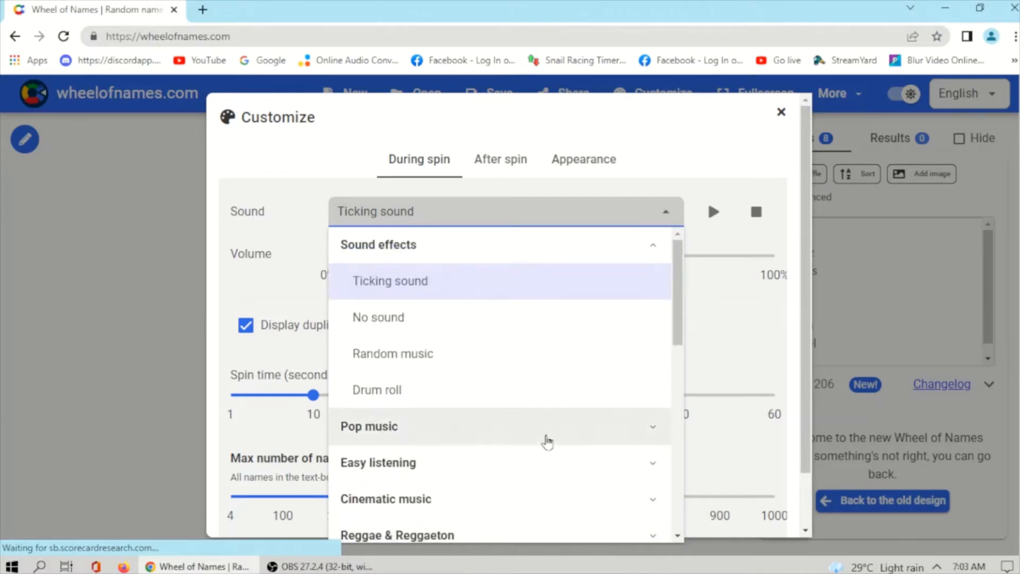
scroll(546, 440, "down", 7)
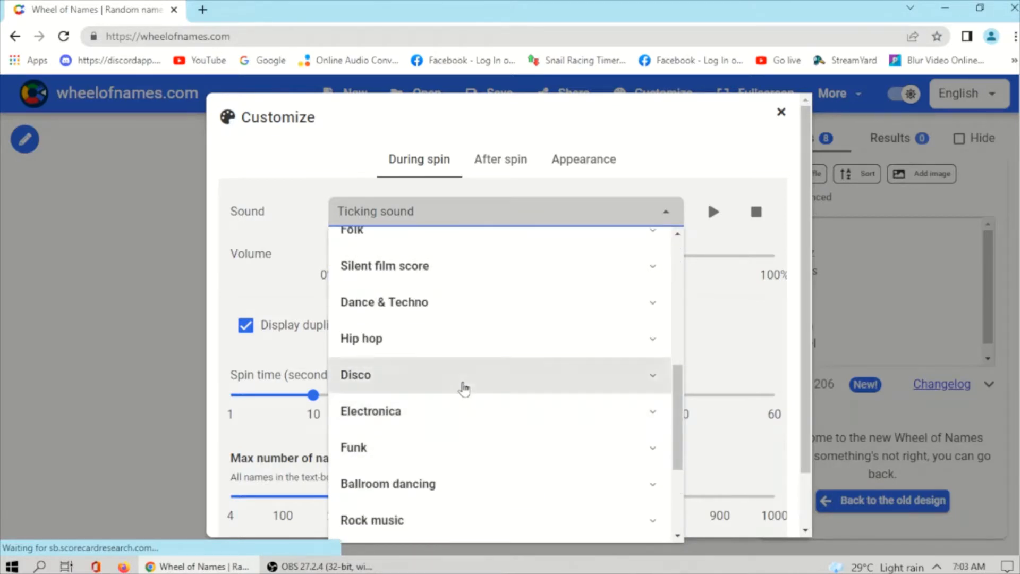
left_click(463, 386)
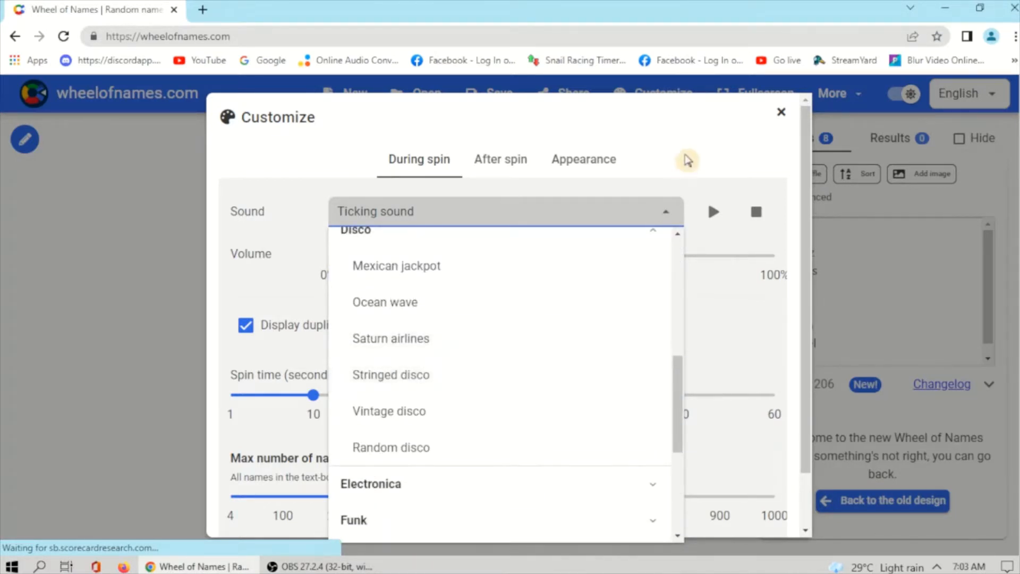
left_click(687, 160)
left_click(552, 253)
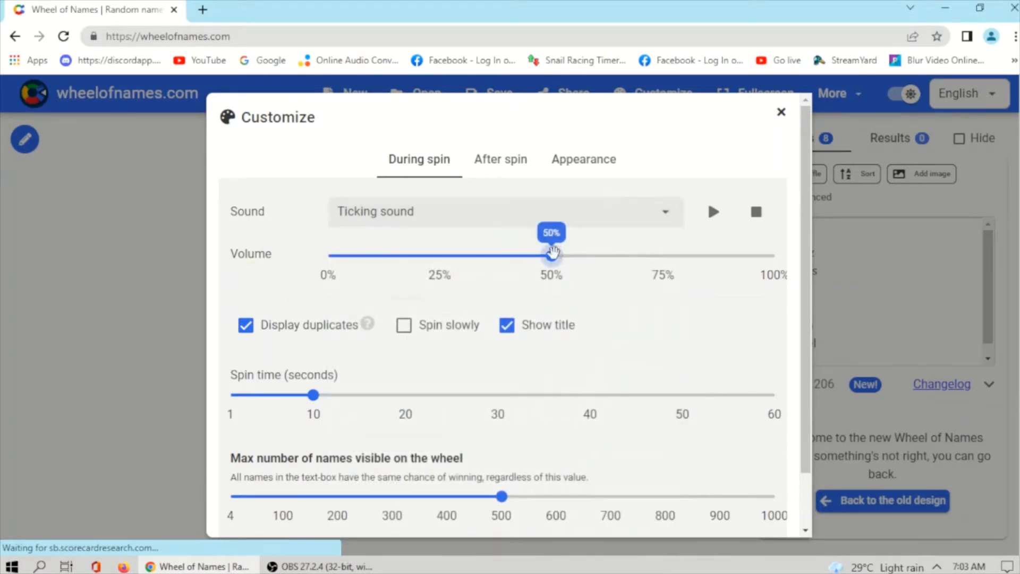
mouse_move(553, 259)
left_mouse_down()
mouse_move(391, 266)
mouse_move(550, 264)
left_mouse_up()
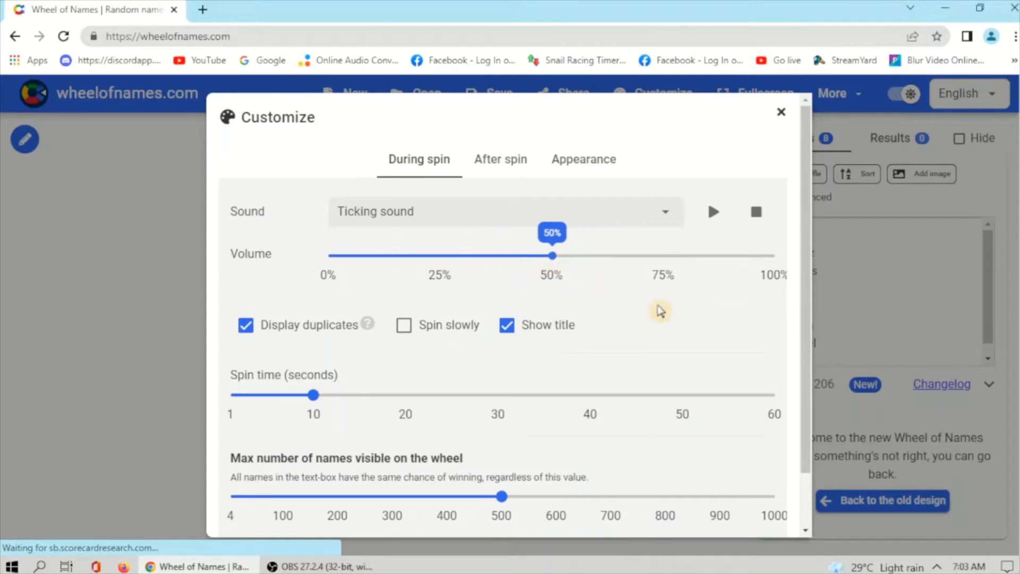
Step: Set the spin time to about 12 seconds and the maximum number of visible names to about 460, and apply the settings
scroll(661, 435, "down", 1)
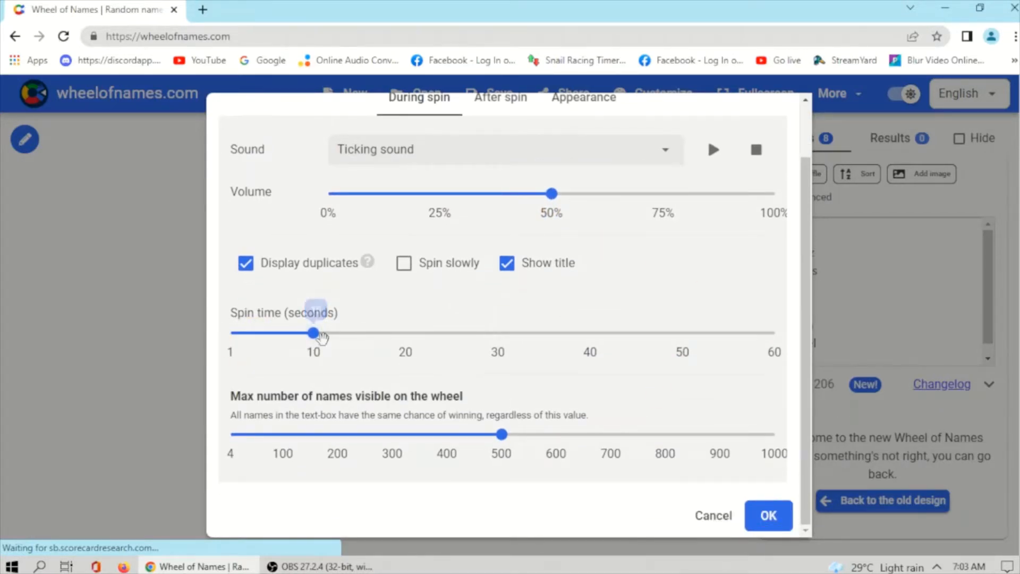
left_click_drag(314, 333, 337, 351)
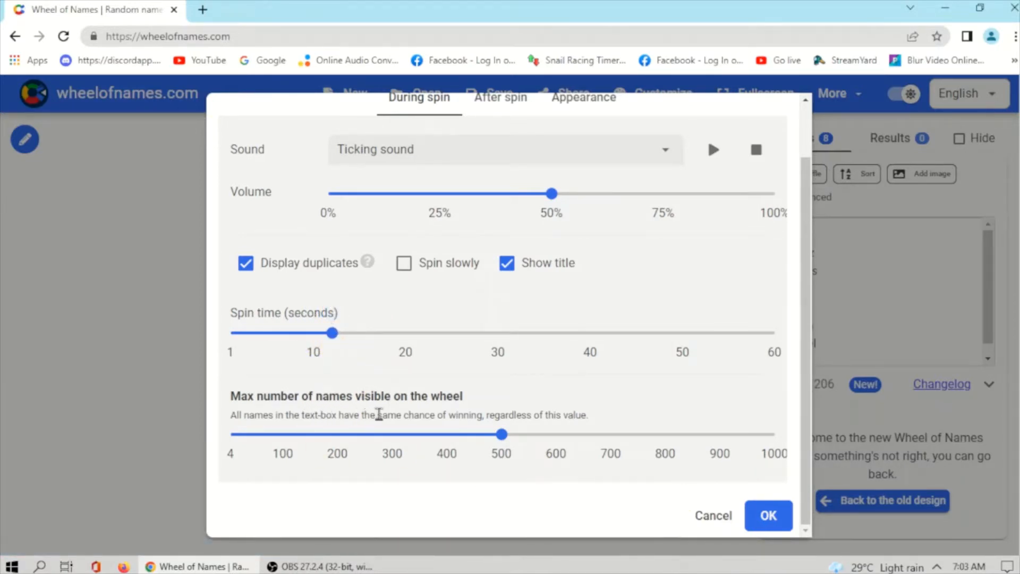
left_click_drag(501, 434, 480, 451)
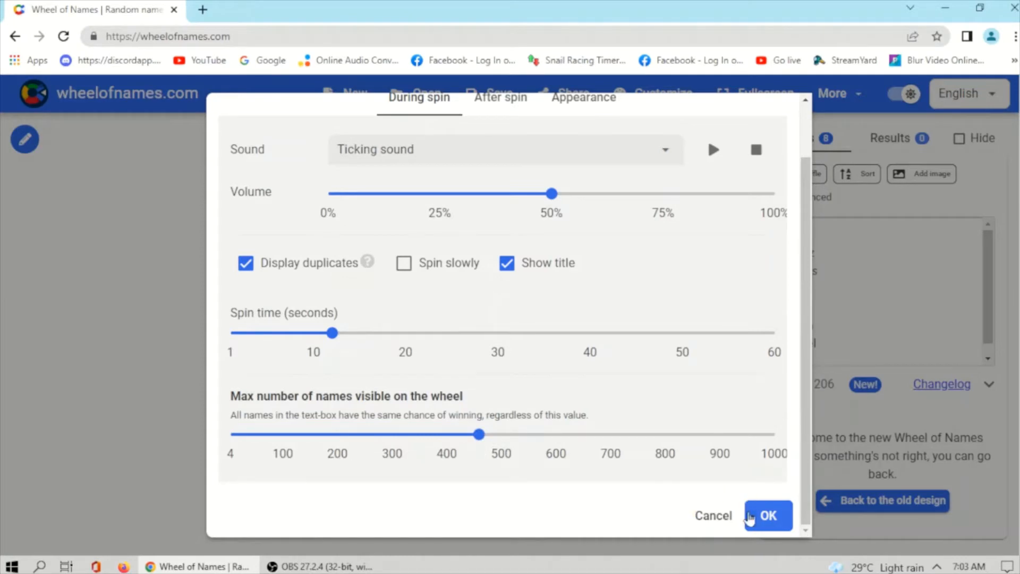
scroll(803, 473, "up", 1)
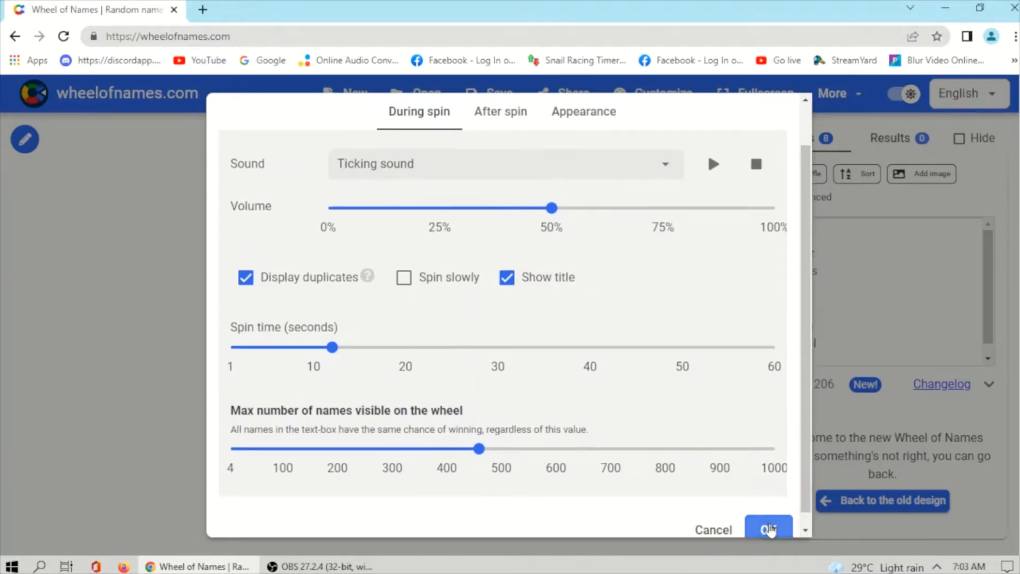
left_click(769, 528)
Step: Reopen the customization settings and examine the after-spin sound choices and winner options
left_click(667, 90)
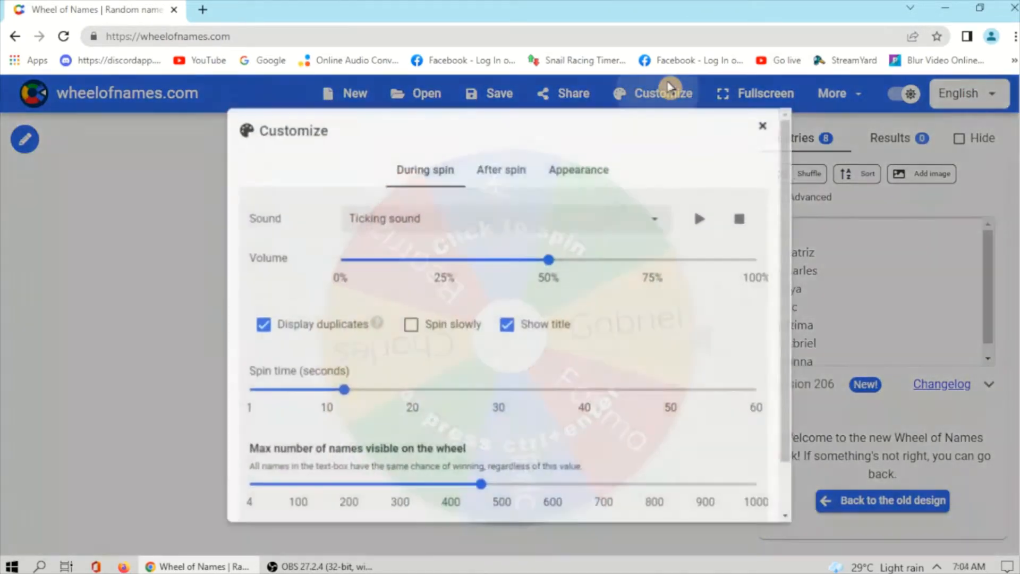
left_click(500, 166)
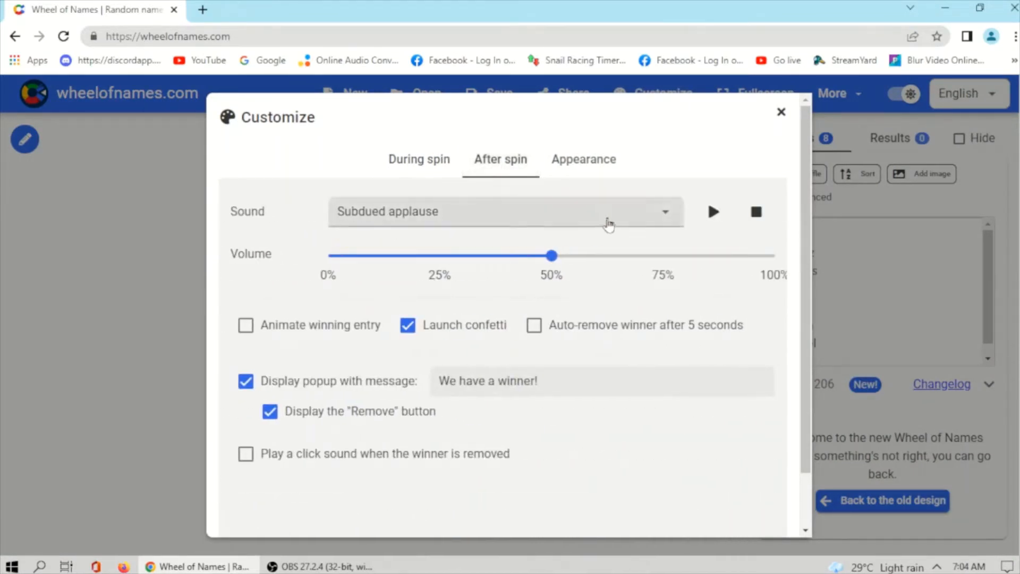
left_click(664, 215)
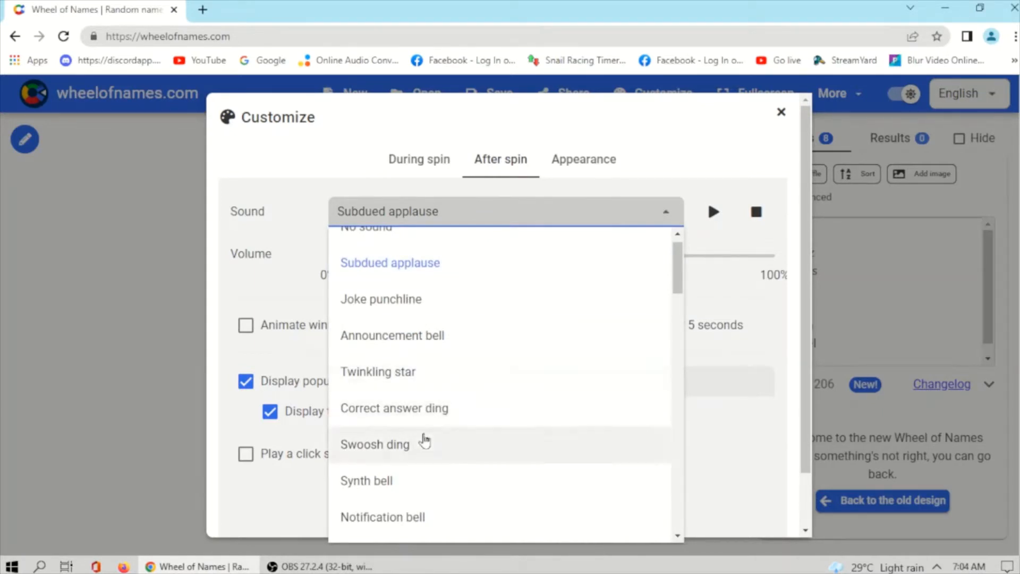
left_click(308, 153)
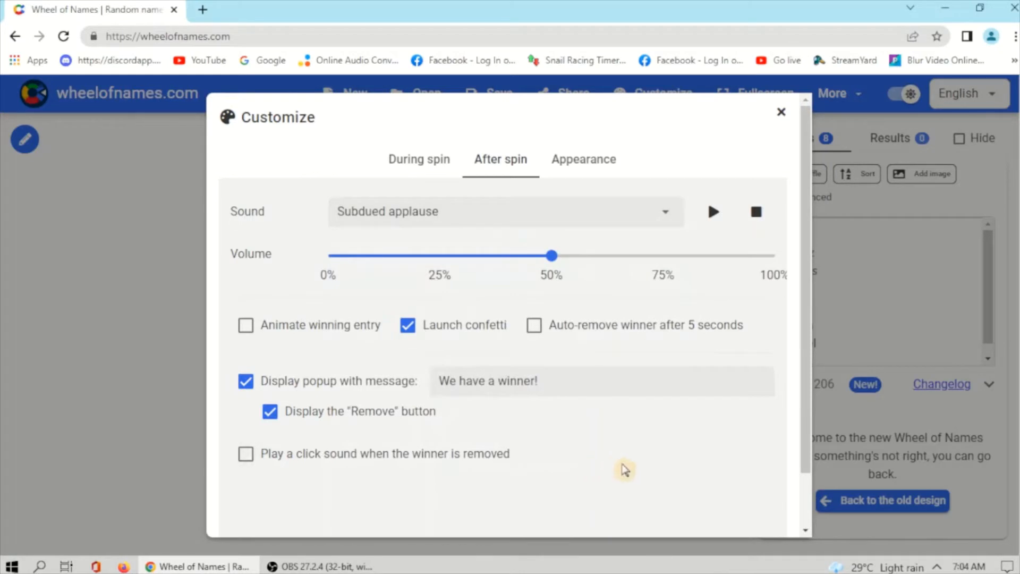
scroll(675, 484, "down", 1)
scroll(758, 503, "up", 1)
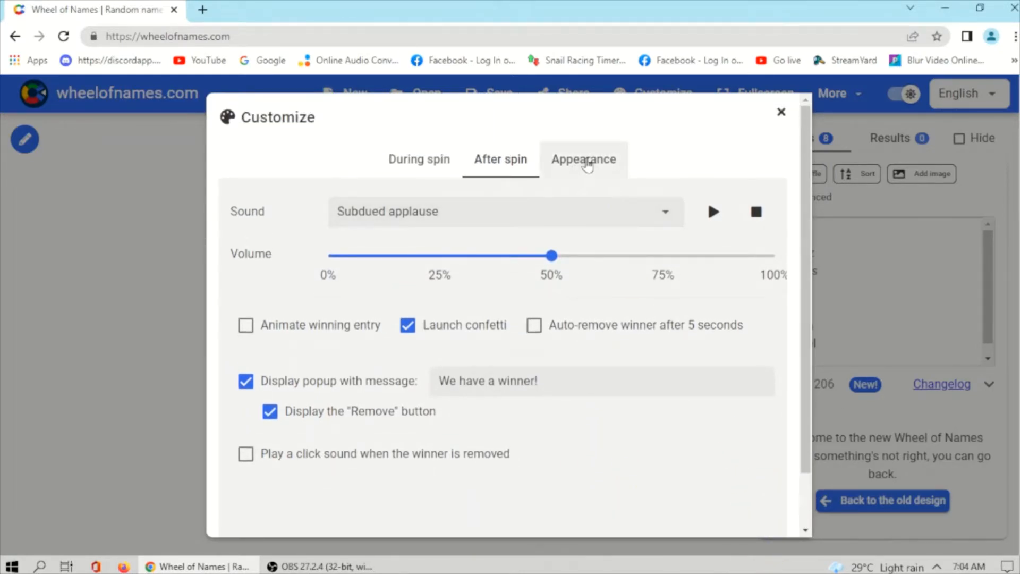
Step: Examine the wheel's appearance settings and the available color themes without applying one
left_click(587, 162)
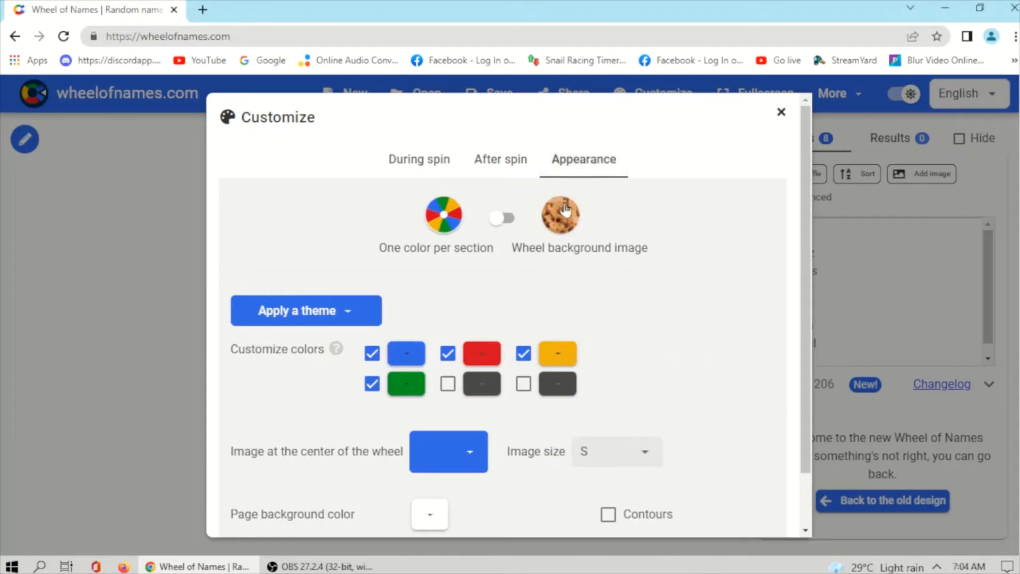
left_click(301, 318)
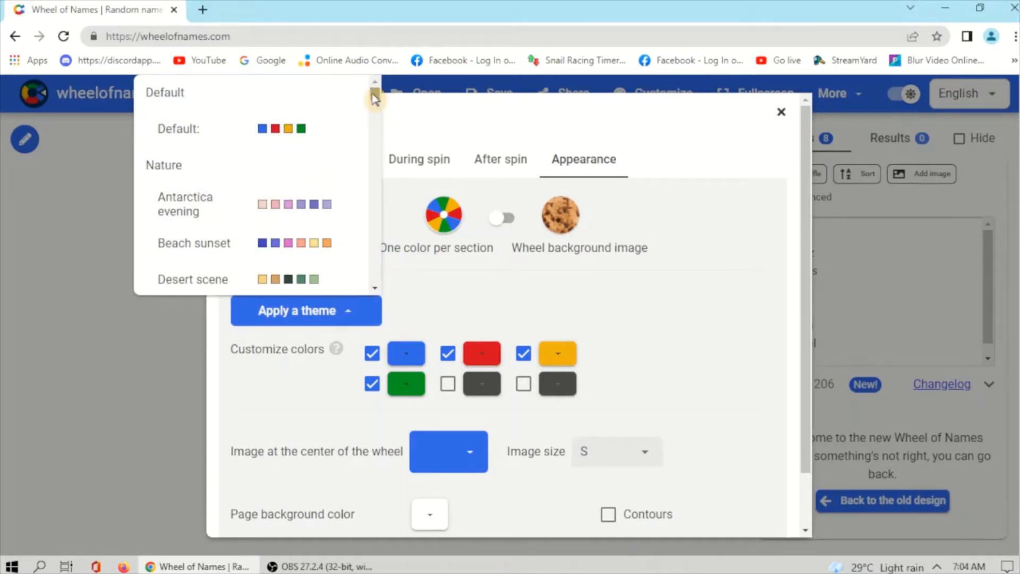
left_click_drag(374, 98, 374, 104)
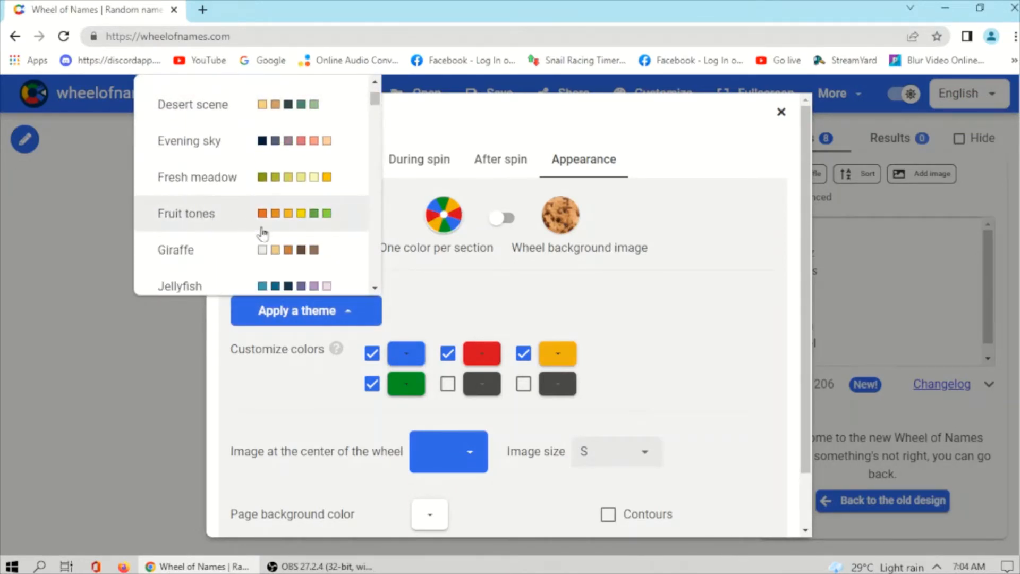
scroll(263, 238, "down", 3)
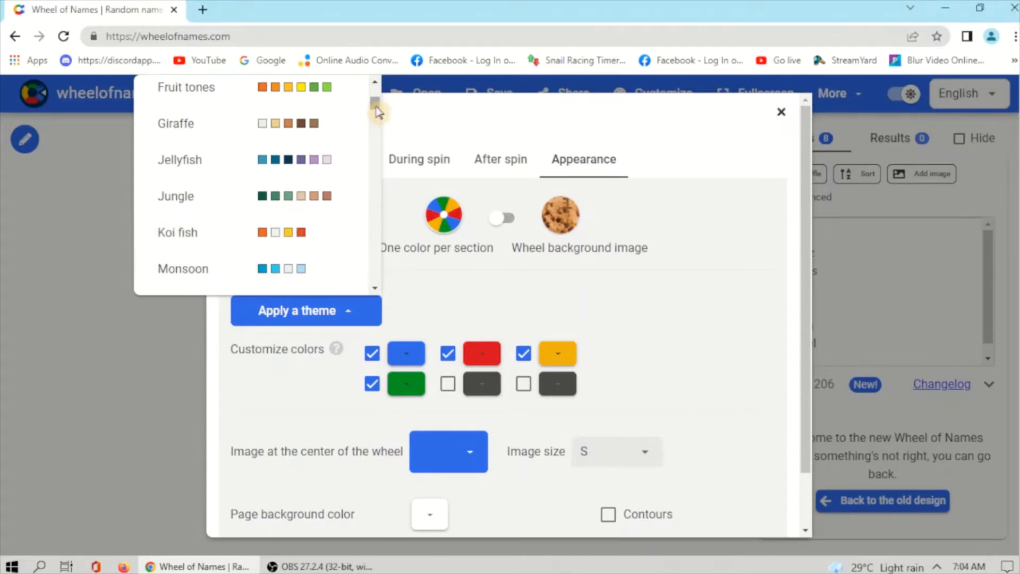
scroll(378, 113, "down", 5)
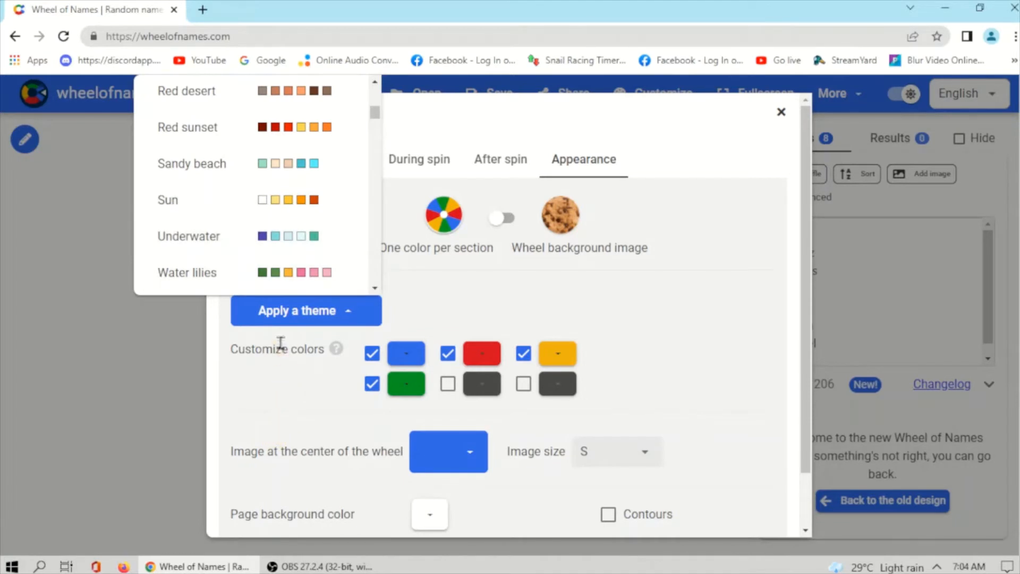
left_click(272, 388)
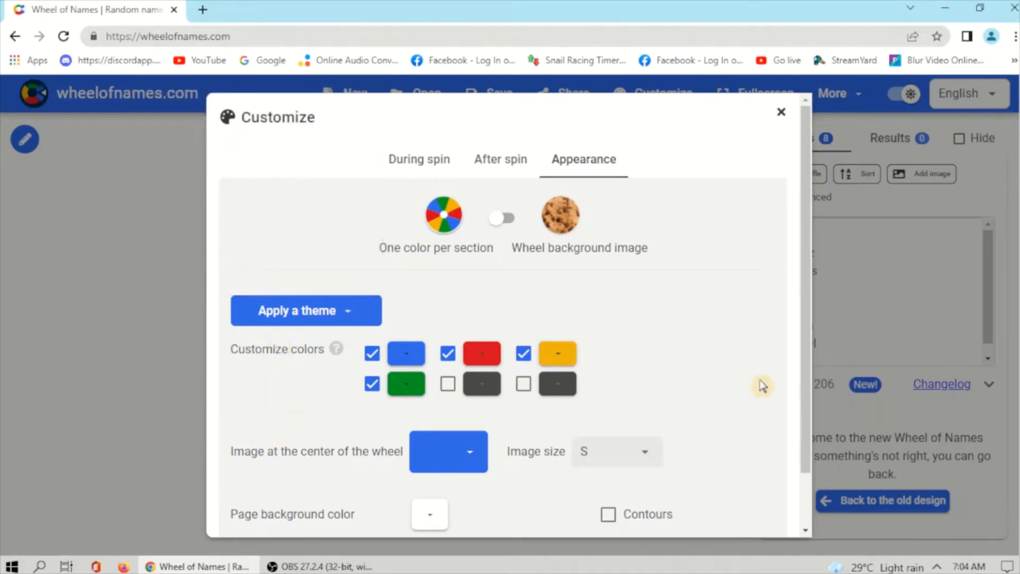
Step: Examine the images offered for the center of the wheel and the available image sizes, leaving both unselected
scroll(806, 399, "down", 1)
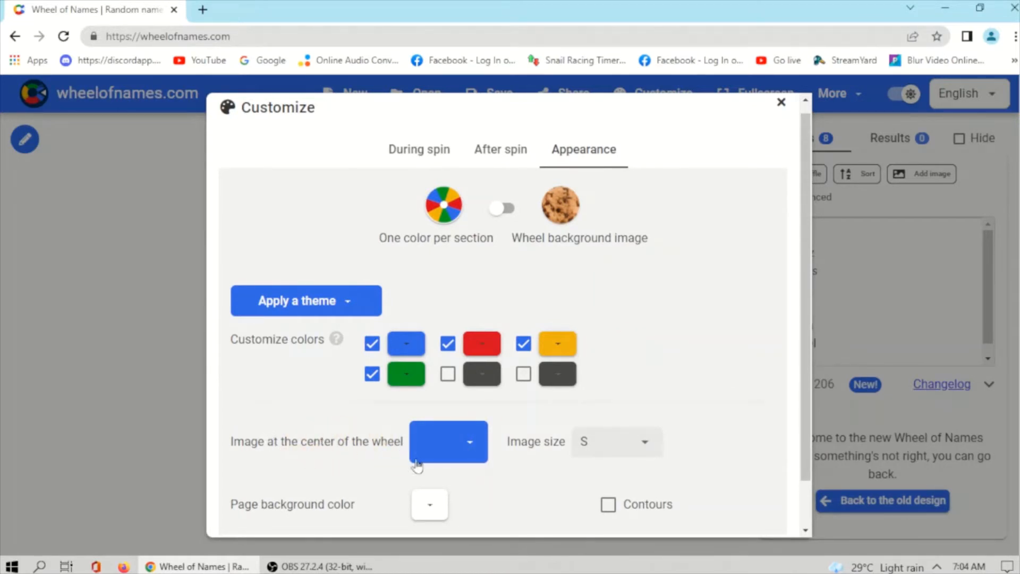
left_click(428, 449)
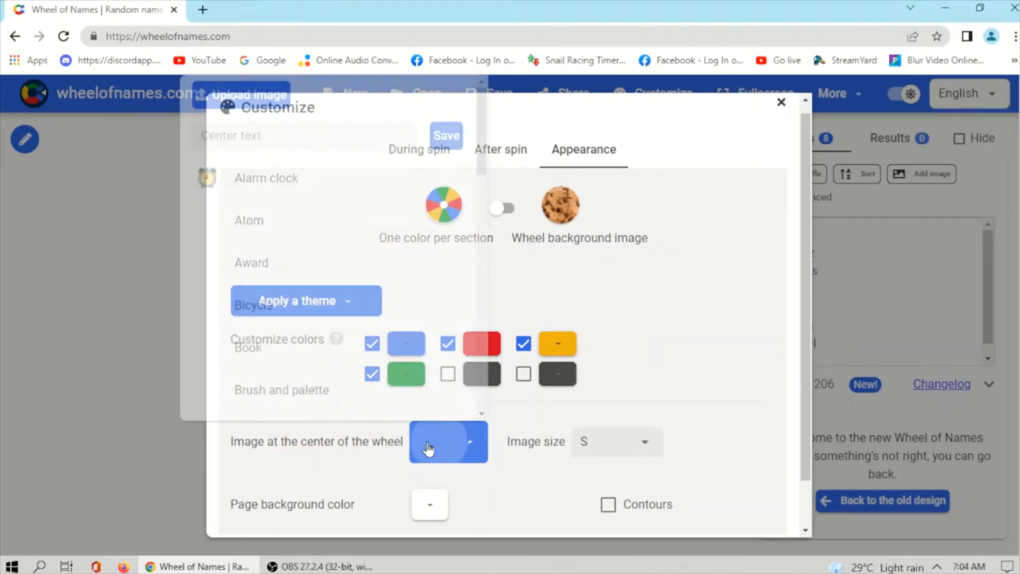
scroll(239, 265, "down", 5)
scroll(238, 281, "down", 6)
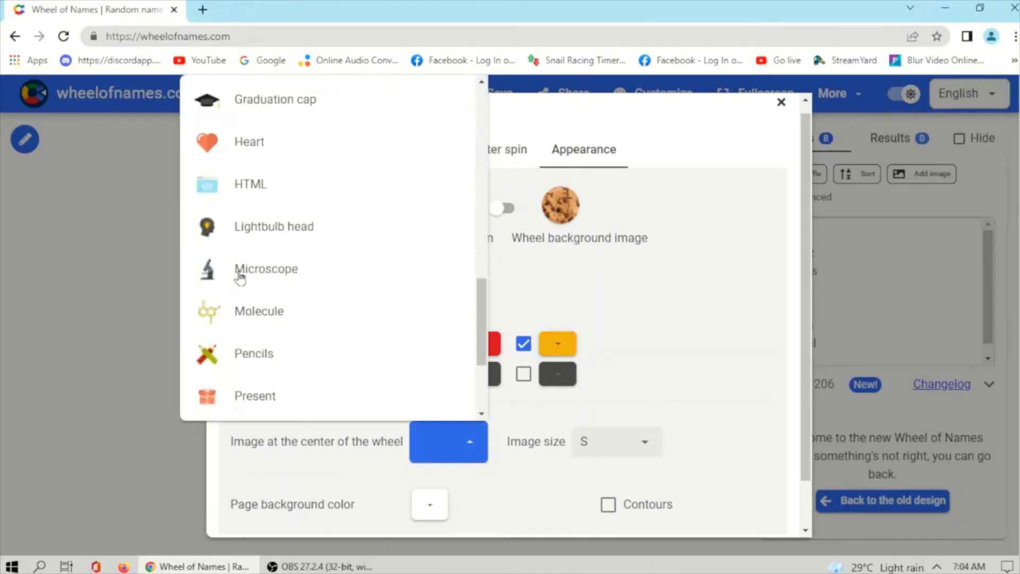
scroll(239, 273, "up", 10)
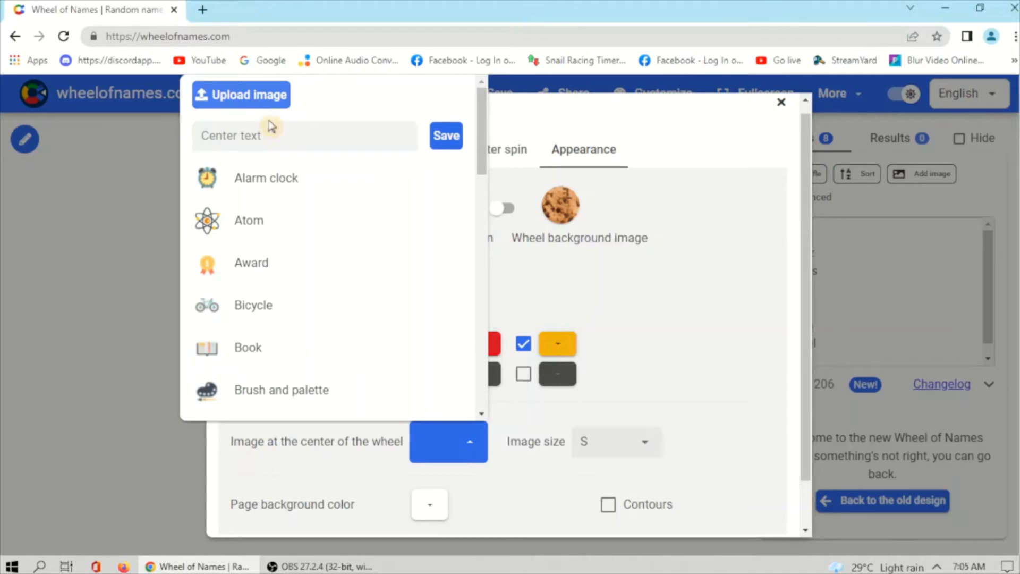
left_click(669, 312)
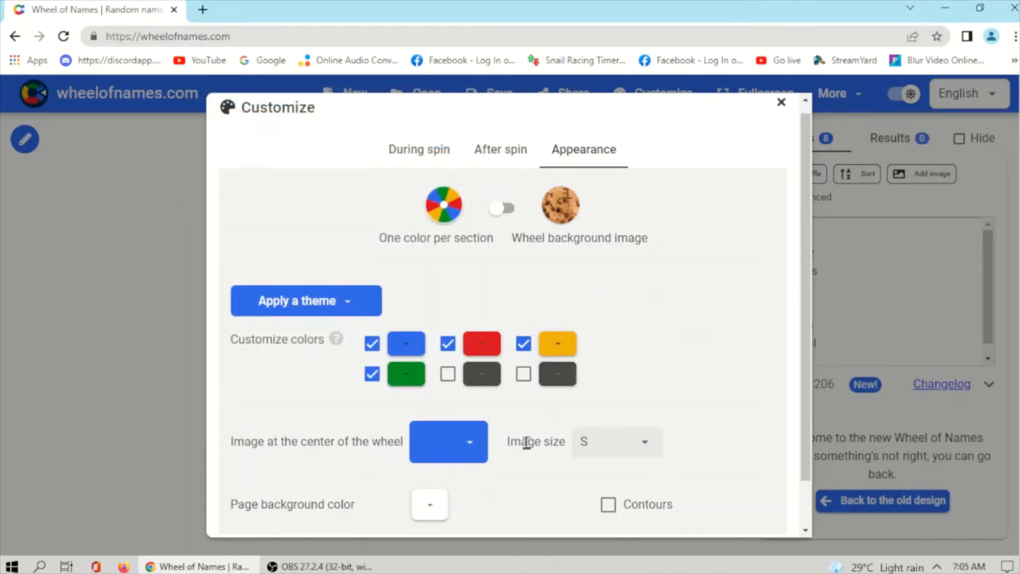
left_click(650, 445)
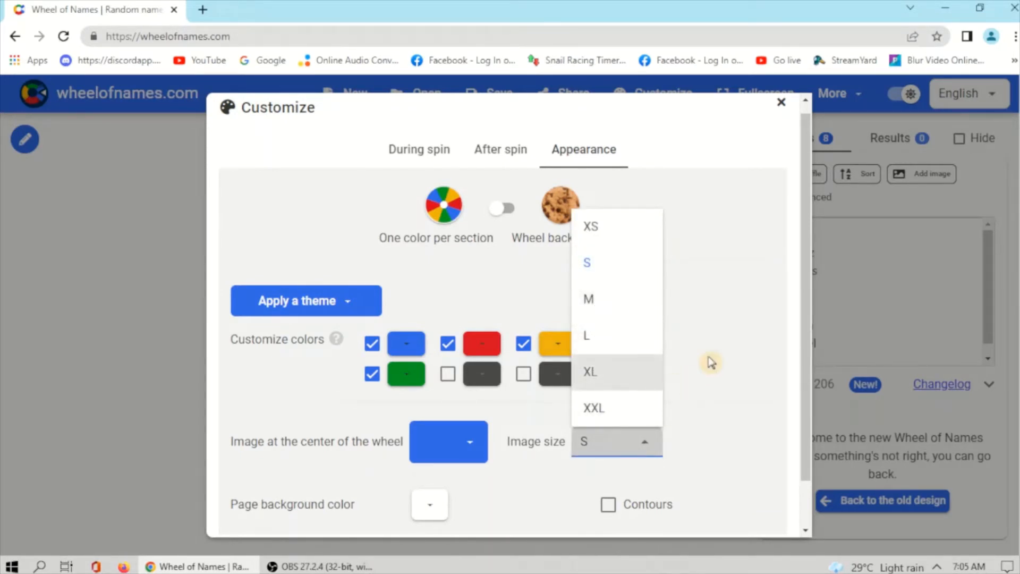
left_click(727, 356)
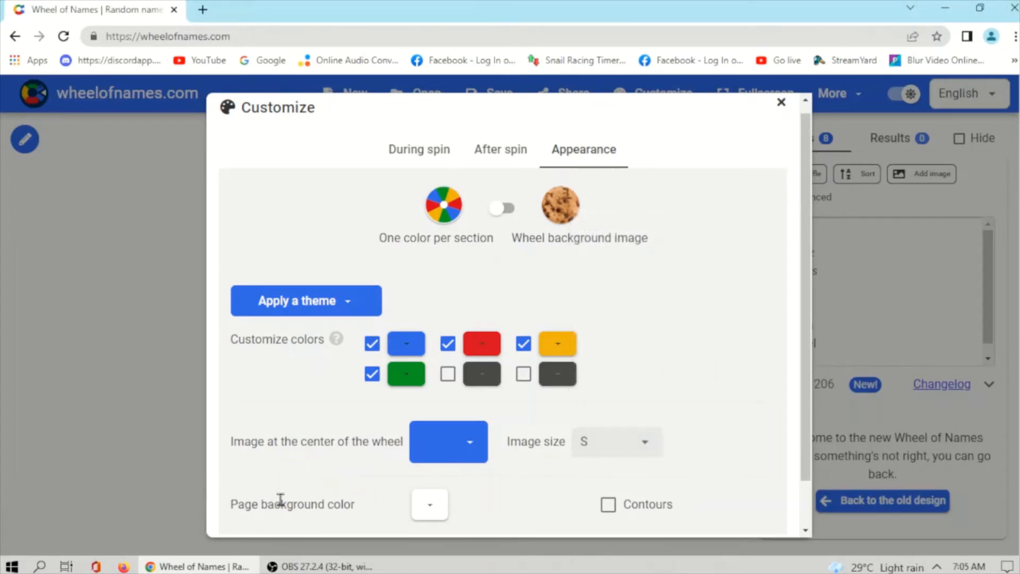
Step: Try several page background colors from the swatch palette, ending with light blue #cce6ff
left_click(425, 509)
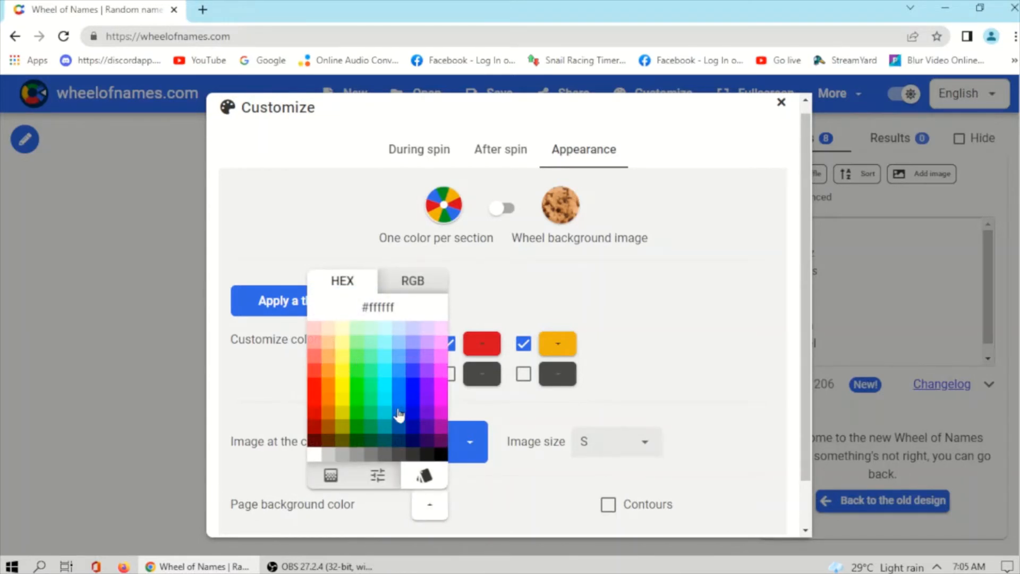
left_click(399, 431)
left_click(388, 387)
left_click(329, 359)
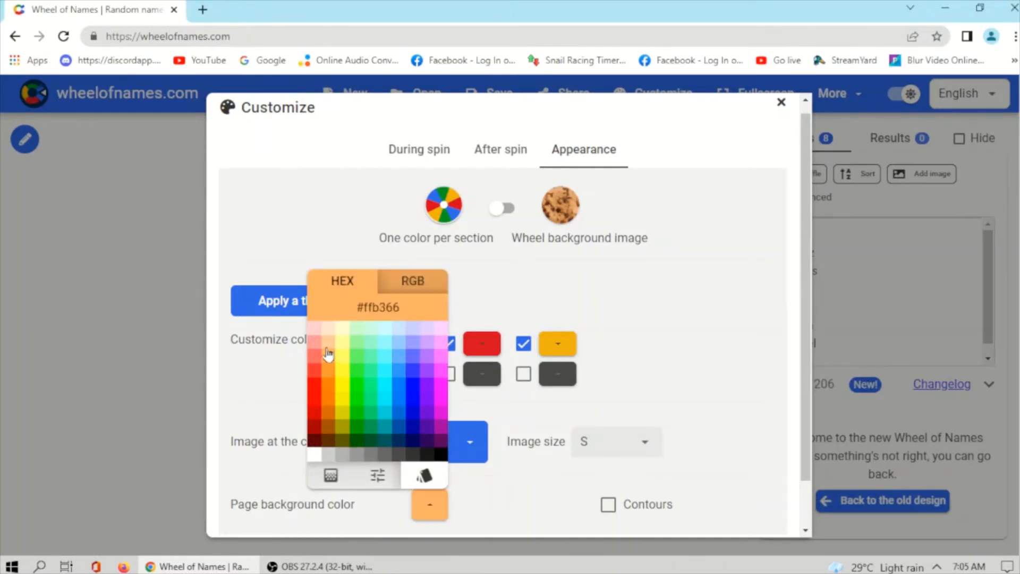
left_click(357, 343)
left_click(386, 341)
left_click(425, 330)
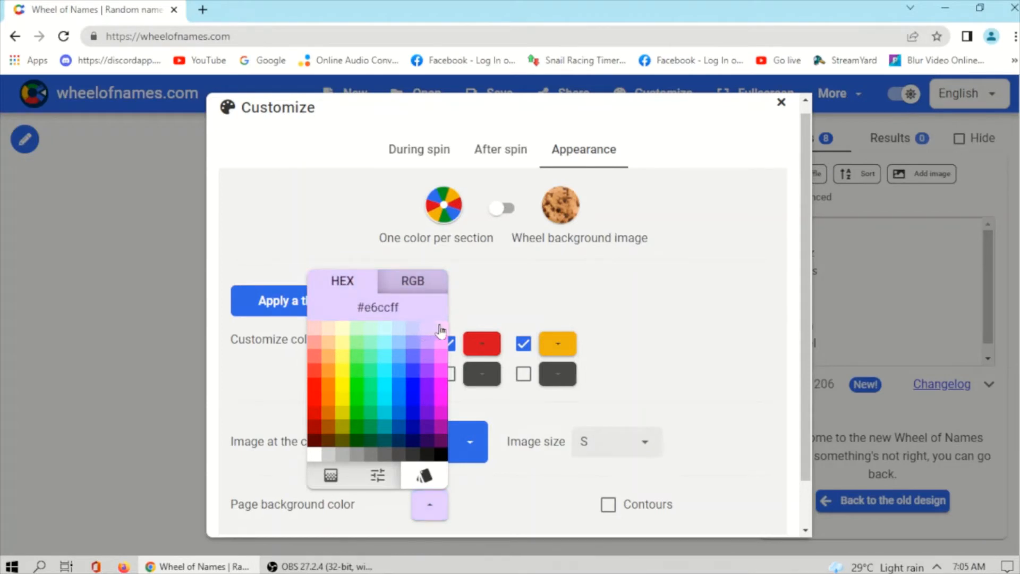
left_click(442, 330)
left_click(343, 327)
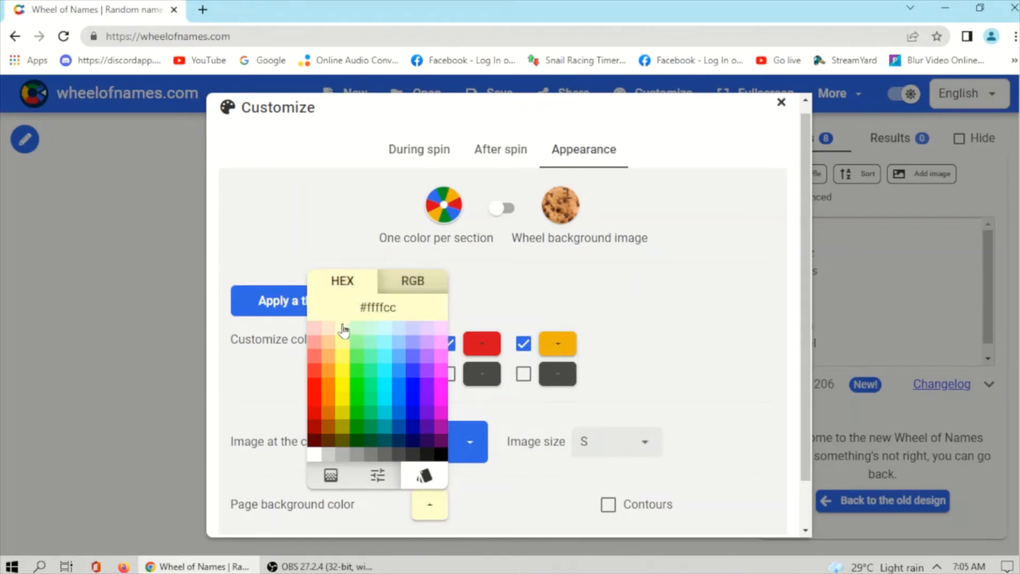
left_click(381, 330)
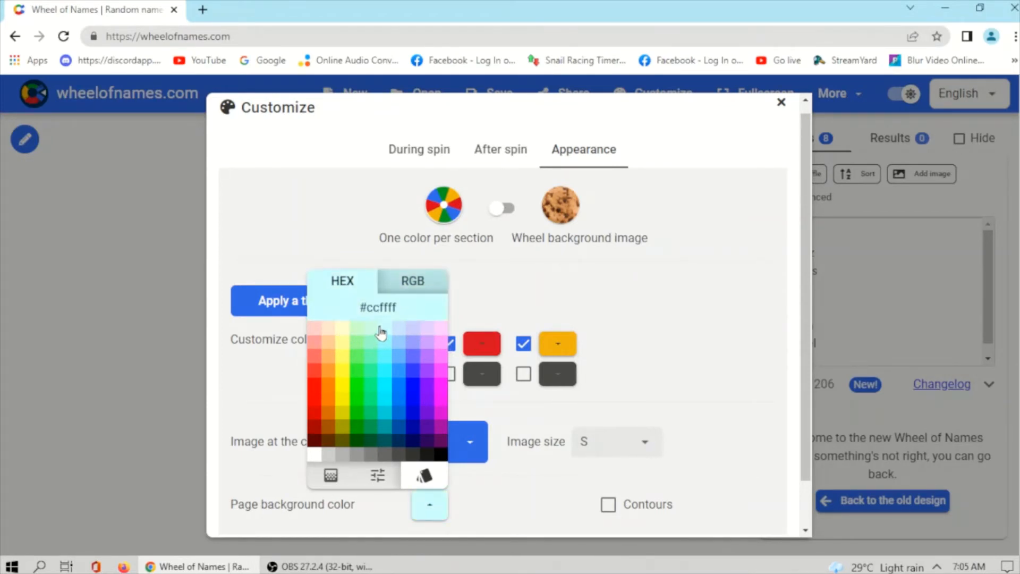
left_click(399, 330)
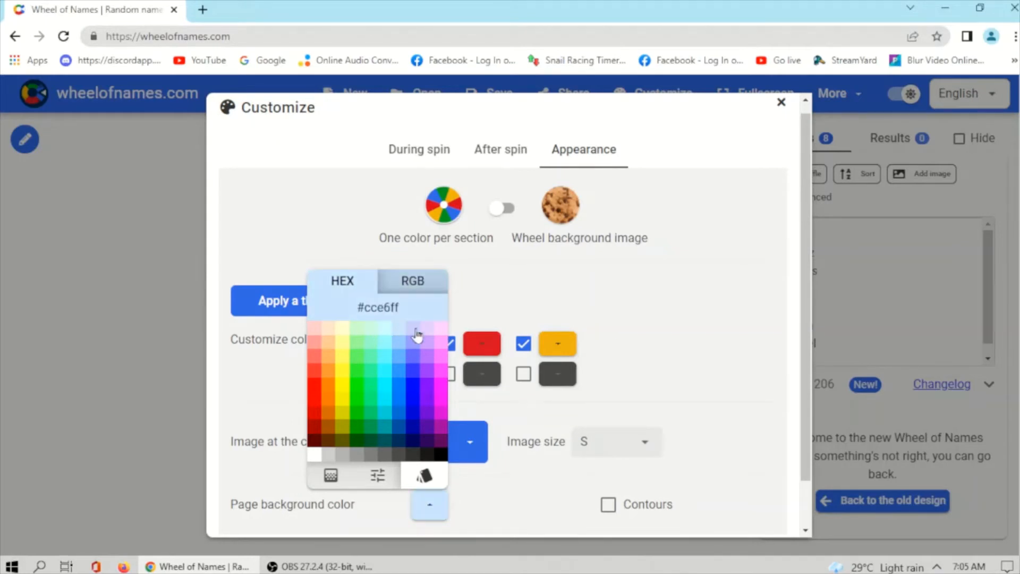
left_click(690, 348)
scroll(695, 355, "down", 1)
scroll(700, 366, "up", 1)
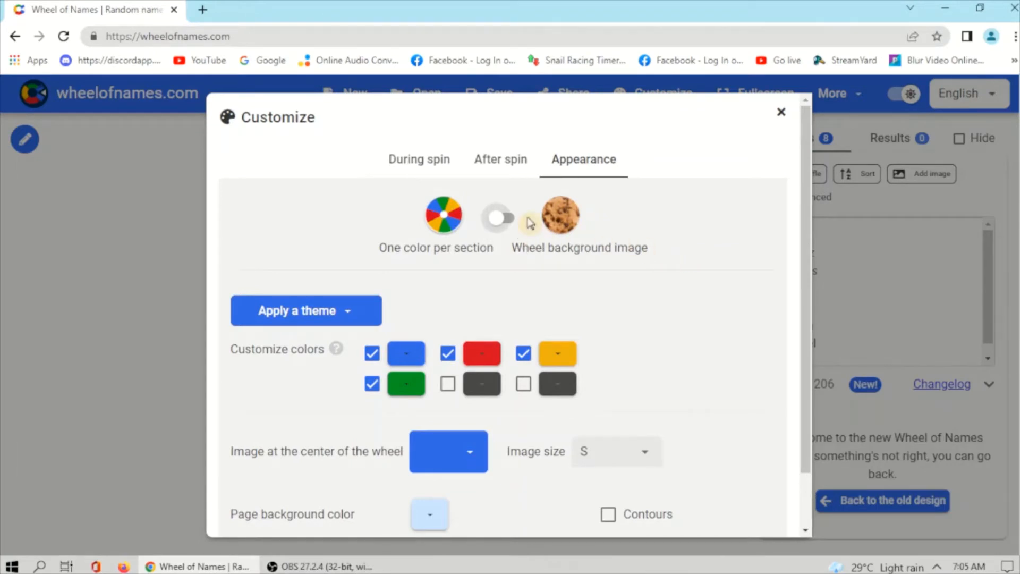
Step: Switch the wheel to background image mode and examine the images offered without choosing one
left_click(509, 218)
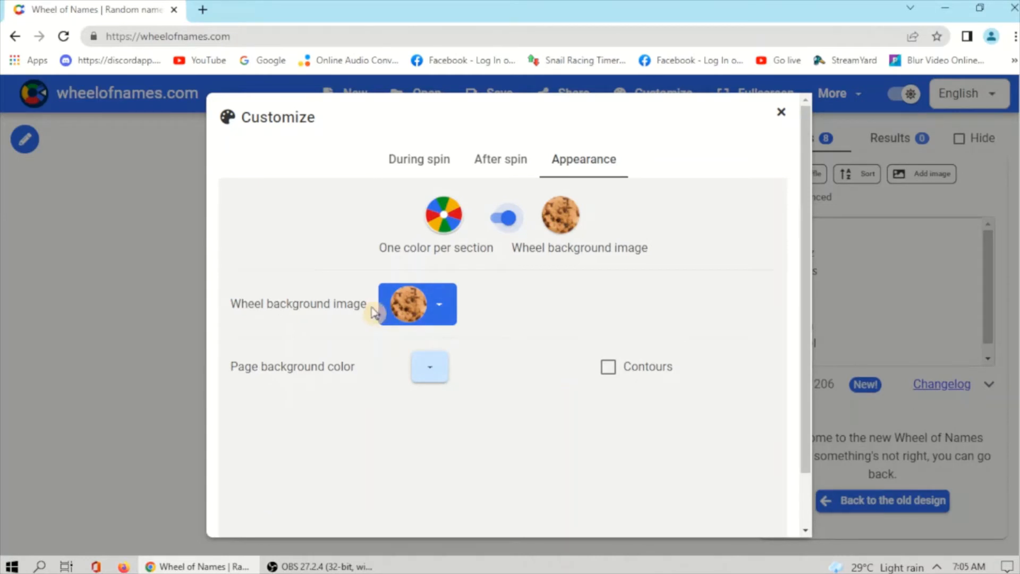
left_click(419, 304)
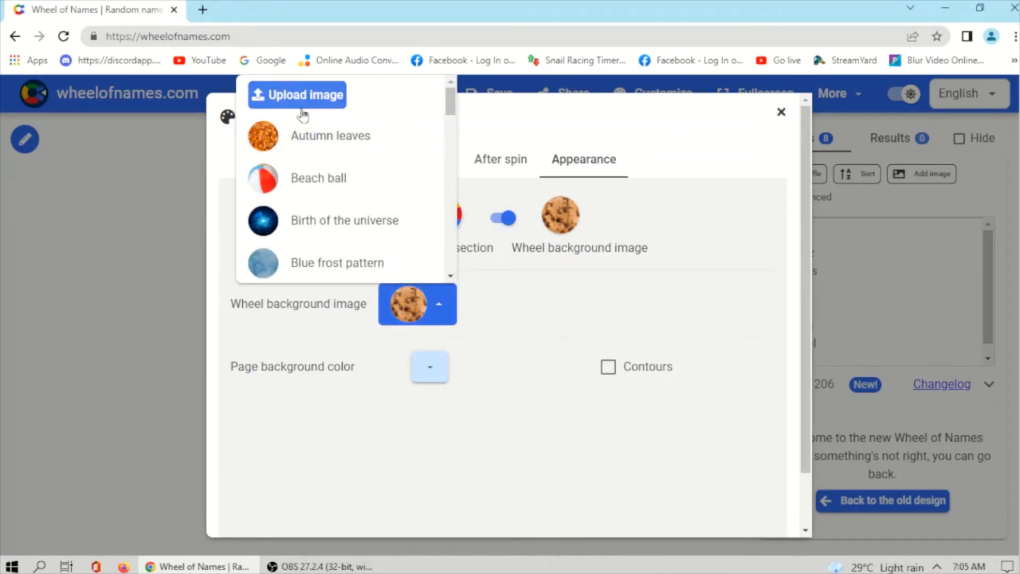
scroll(321, 202, "down", 5)
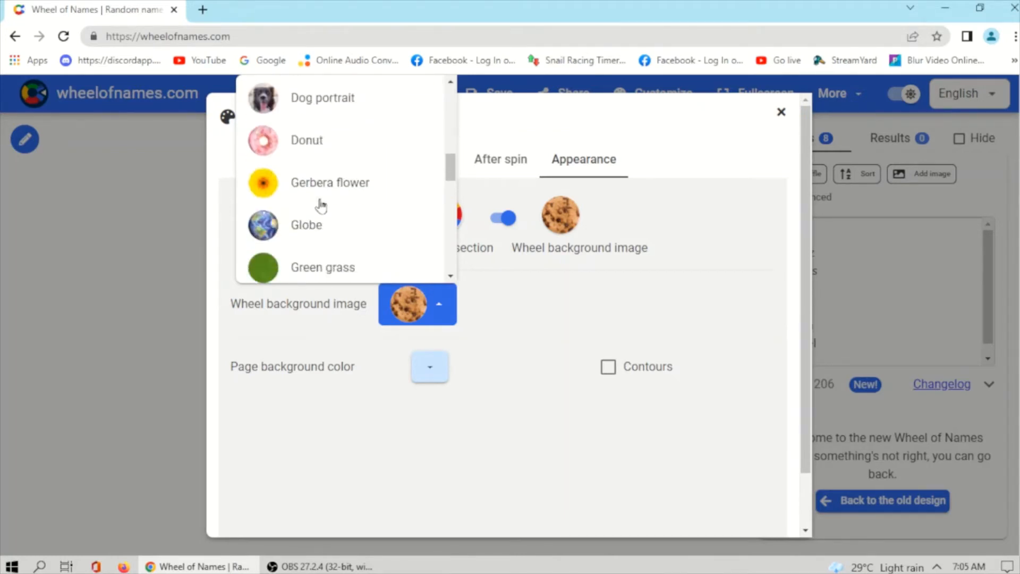
scroll(301, 196, "down", 3)
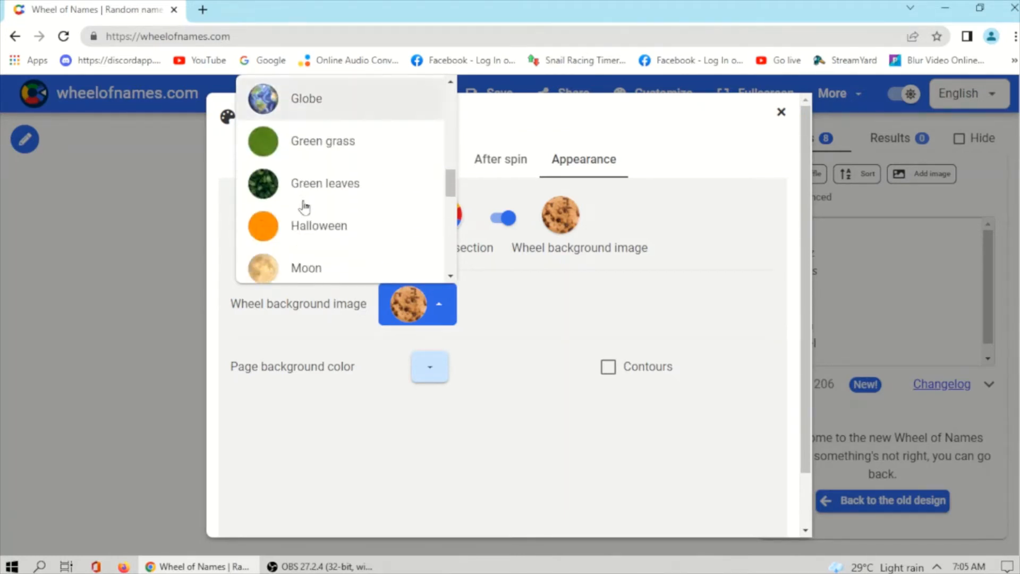
scroll(311, 254, "down", 8)
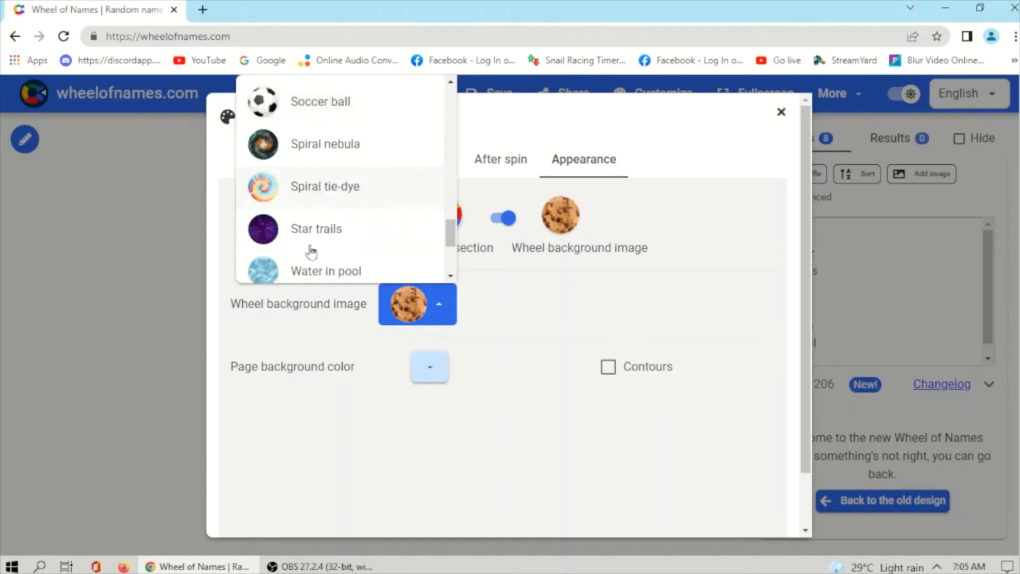
scroll(324, 250, "up", 6)
scroll(340, 213, "down", 3)
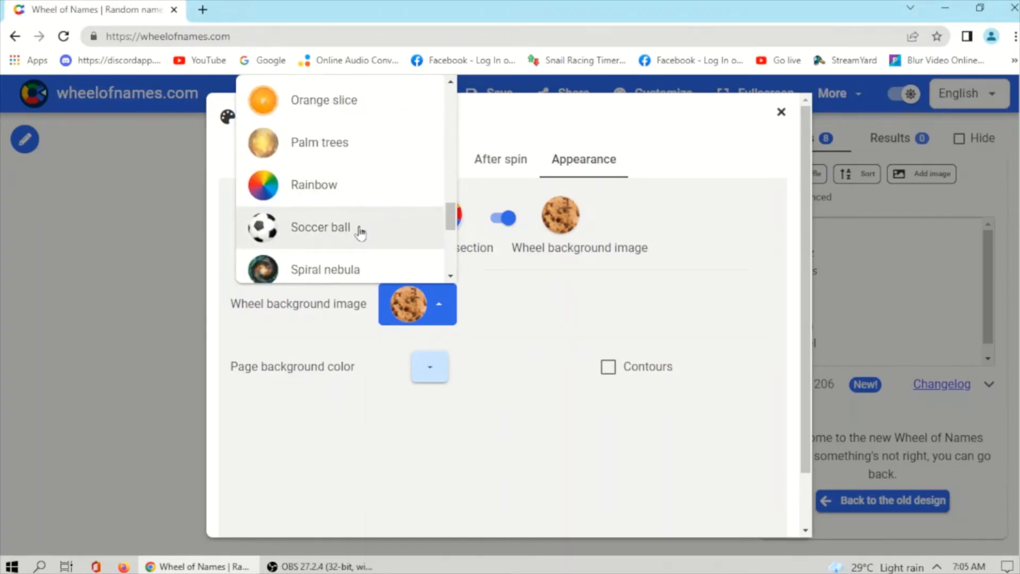
scroll(361, 268, "down", 3)
scroll(383, 215, "down", 2)
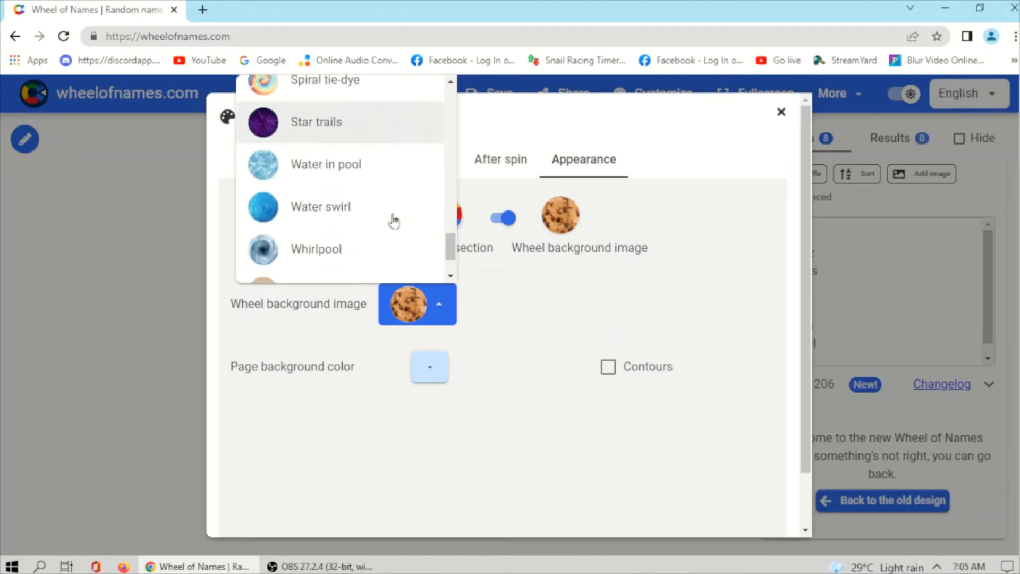
scroll(392, 221, "down", 3)
left_click(531, 309)
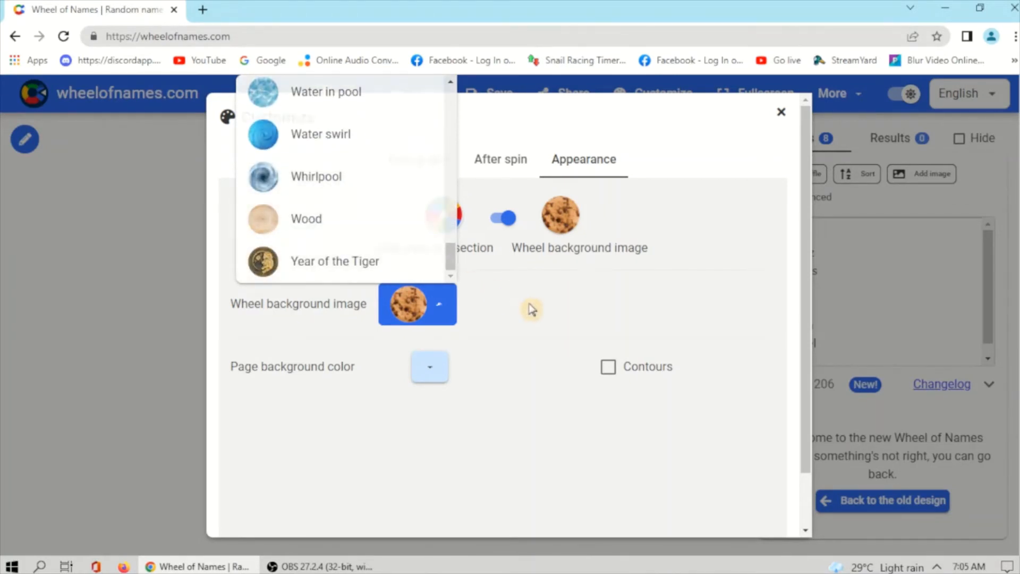
Step: Look at the page background color option in image mode and close the customization settings without saving
left_click(429, 367)
left_click(548, 360)
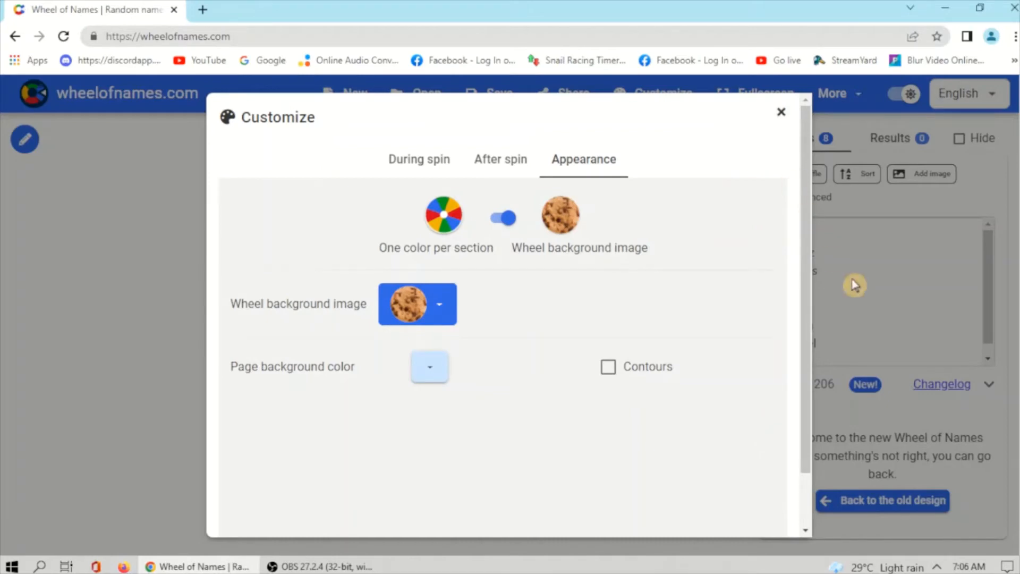
left_click(781, 112)
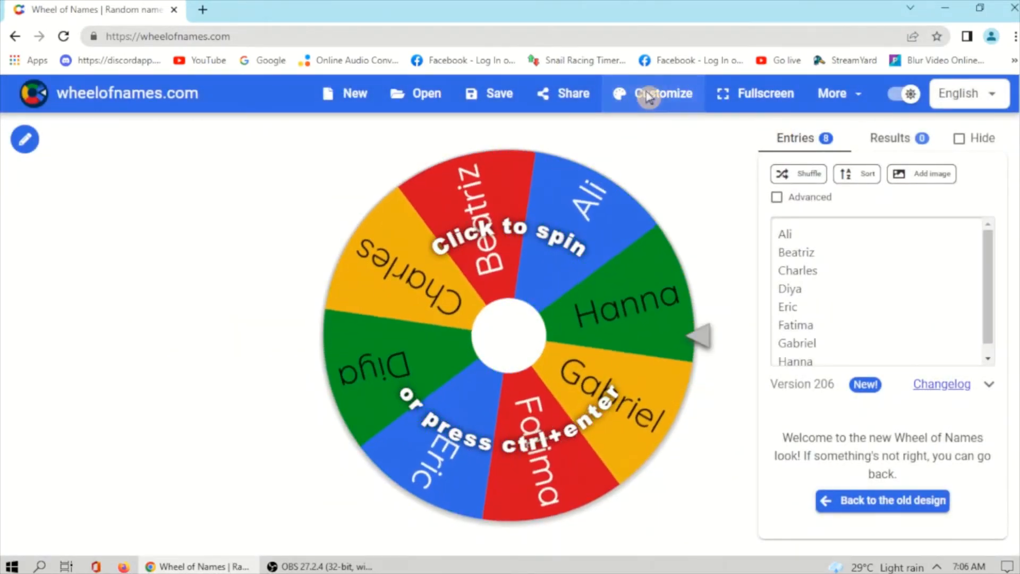
Step: Reopen the customization settings, apply the Beach sunset color theme to the wheel and save the change
left_click(683, 98)
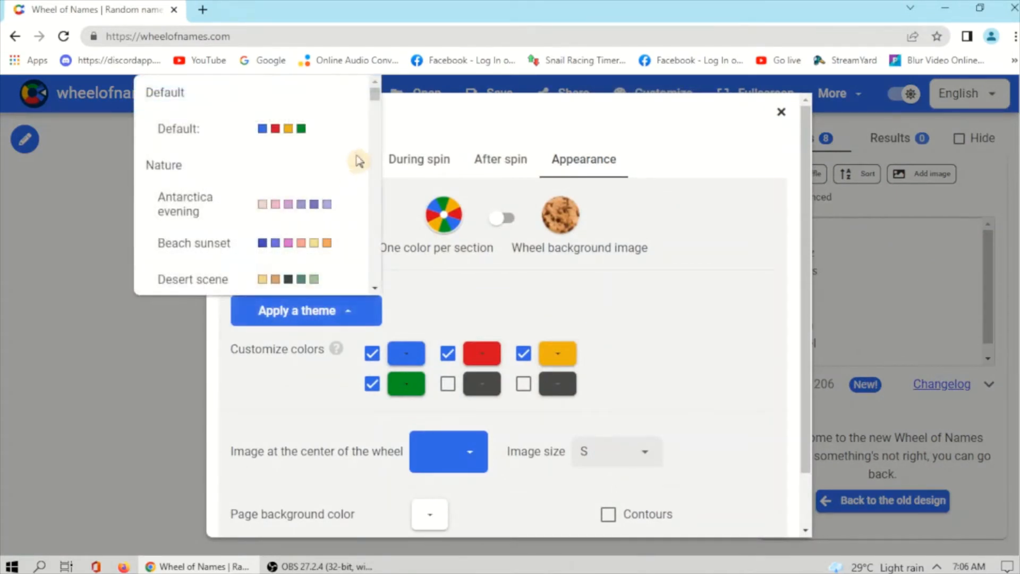
left_click_drag(377, 102, 376, 111)
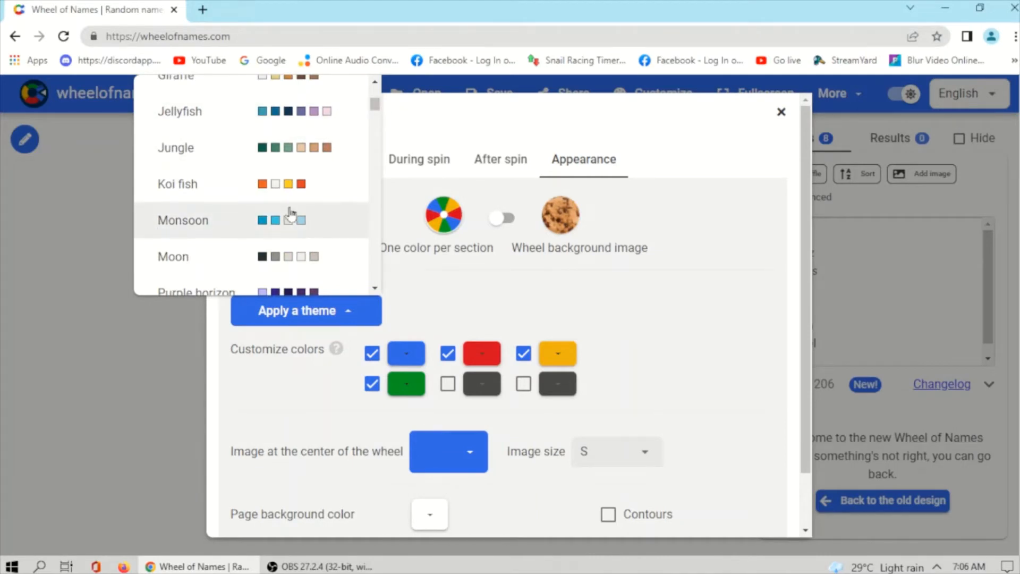
scroll(330, 186, "up", 5)
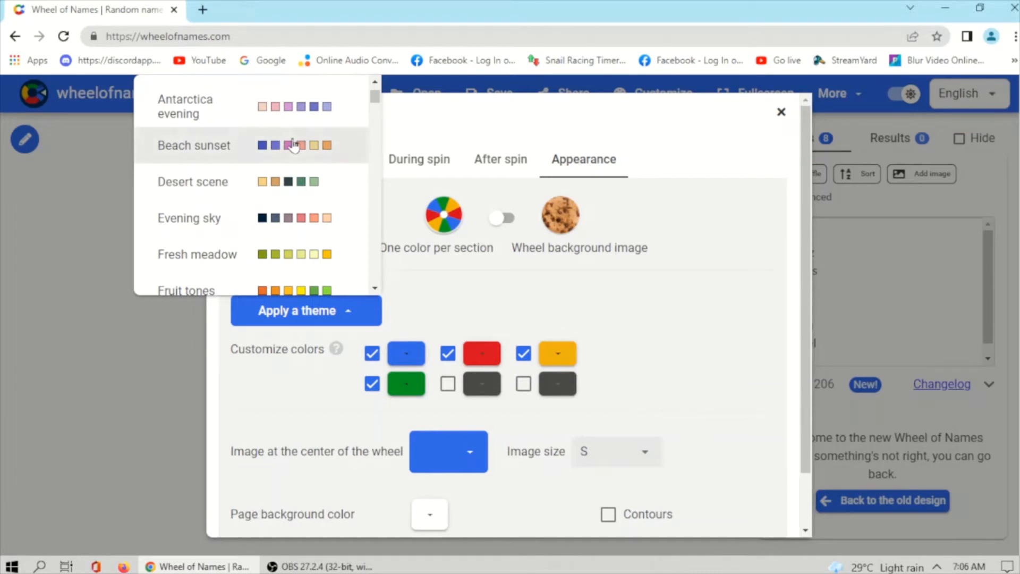
left_click(293, 146)
scroll(719, 483, "down", 2)
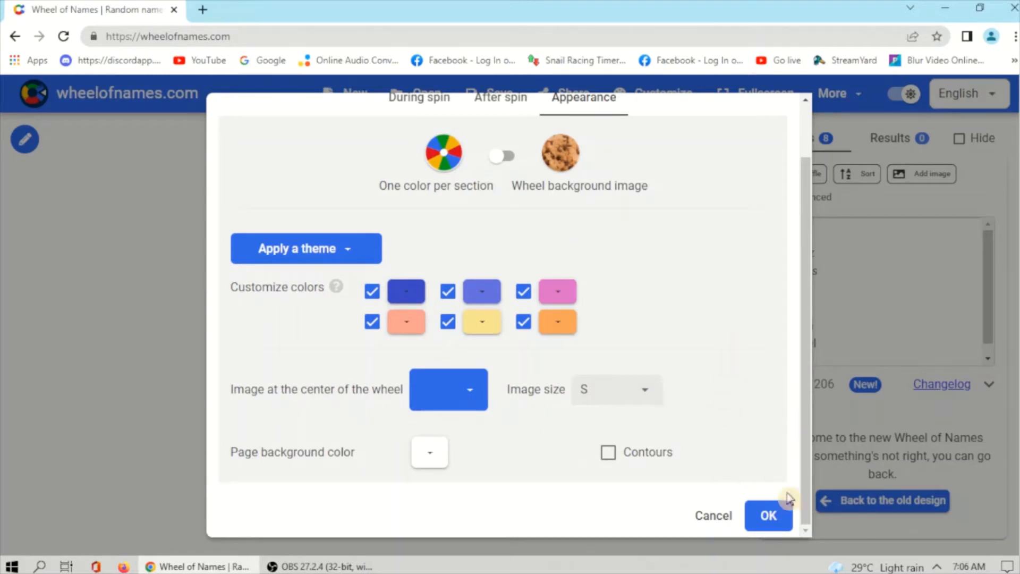
left_click(768, 516)
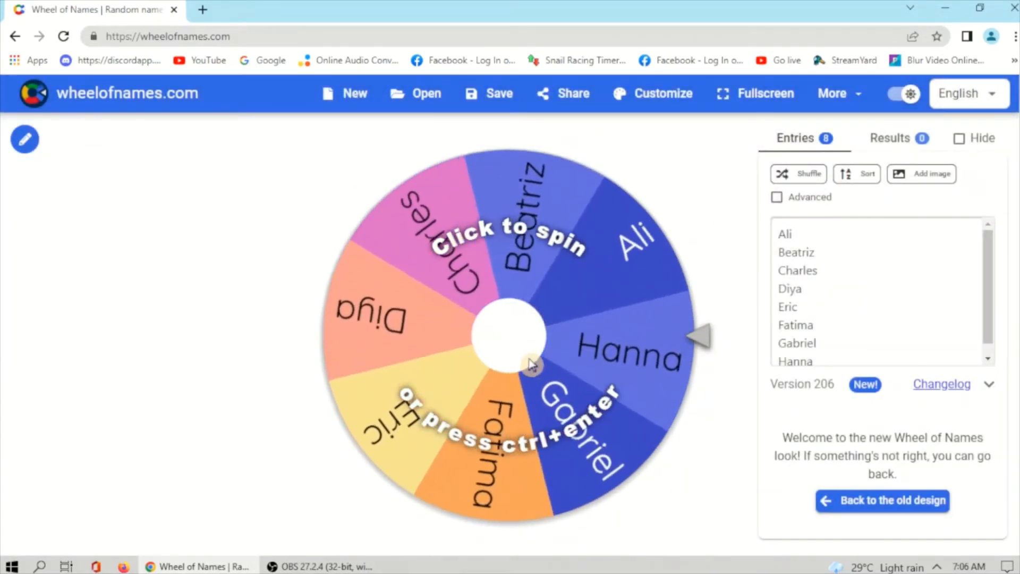
Step: Set the Bicycle picture as the image at the center of the wheel and save the customization
left_click(645, 92)
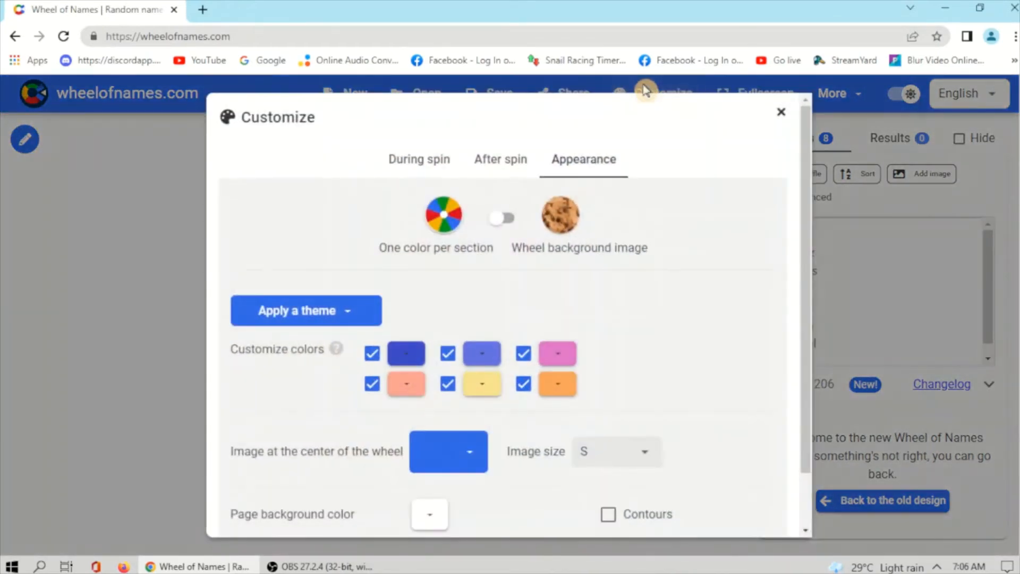
left_click_drag(807, 330, 805, 413)
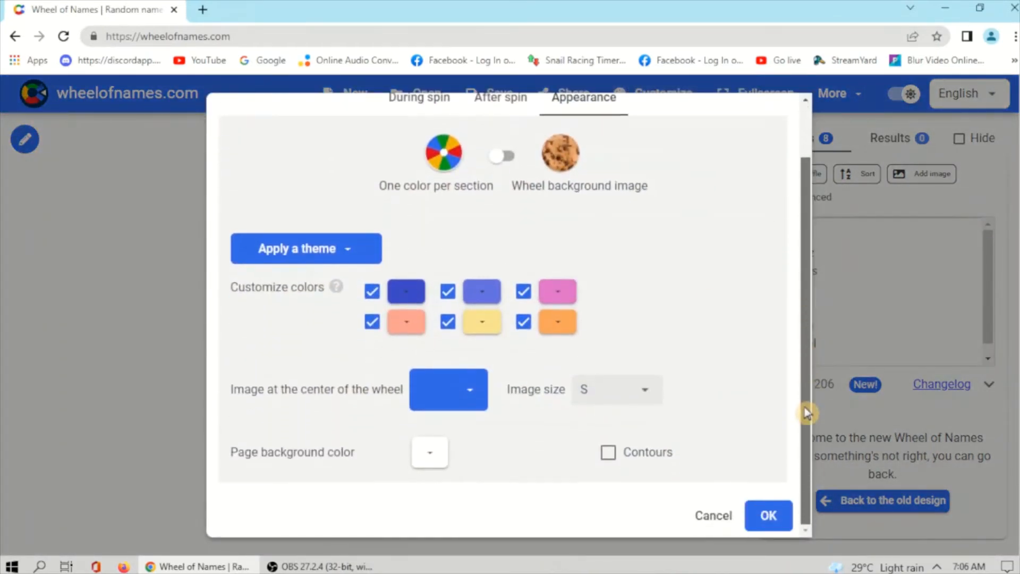
left_click(434, 404)
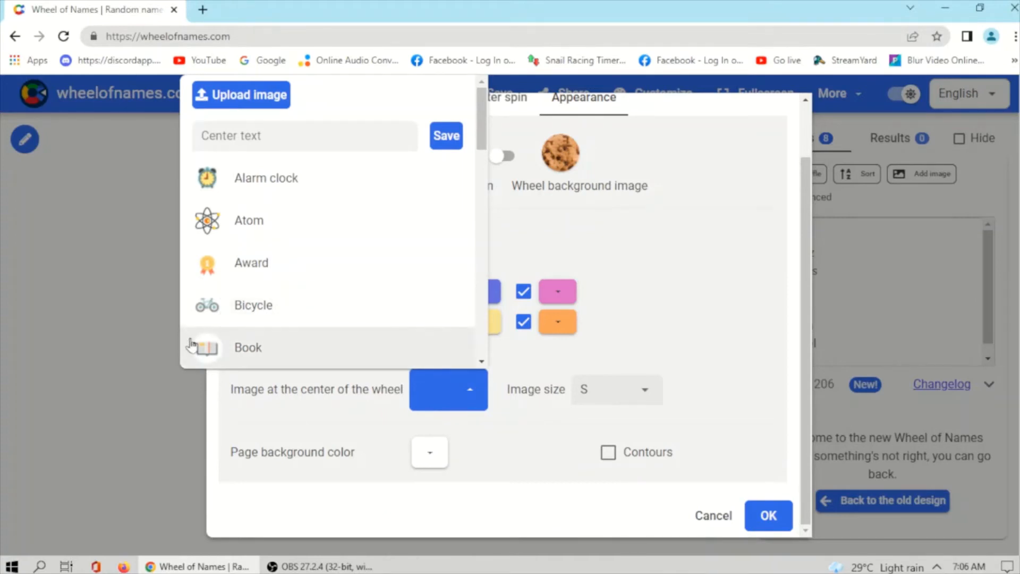
left_click(204, 303)
left_click(496, 432)
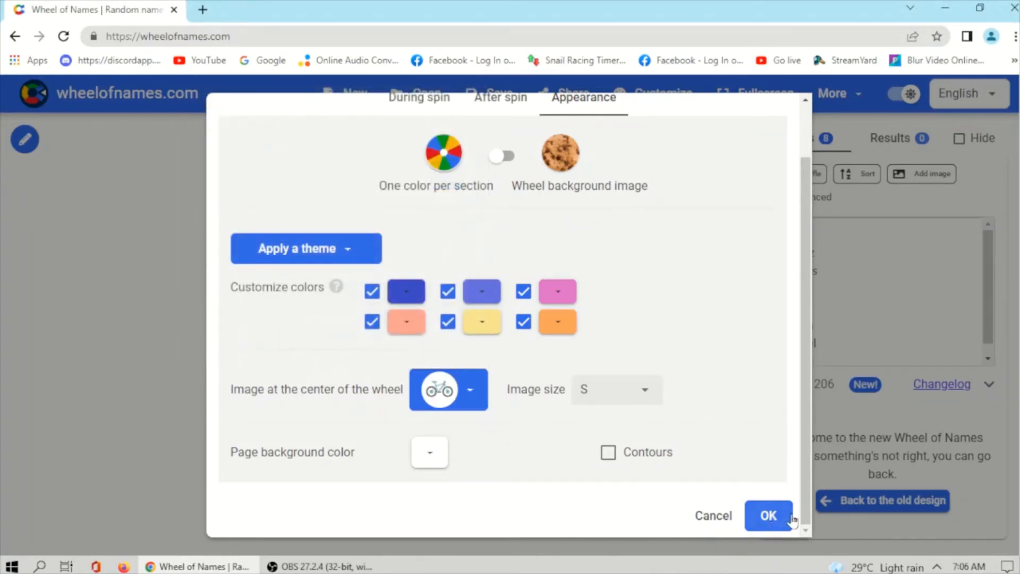
left_click(770, 516)
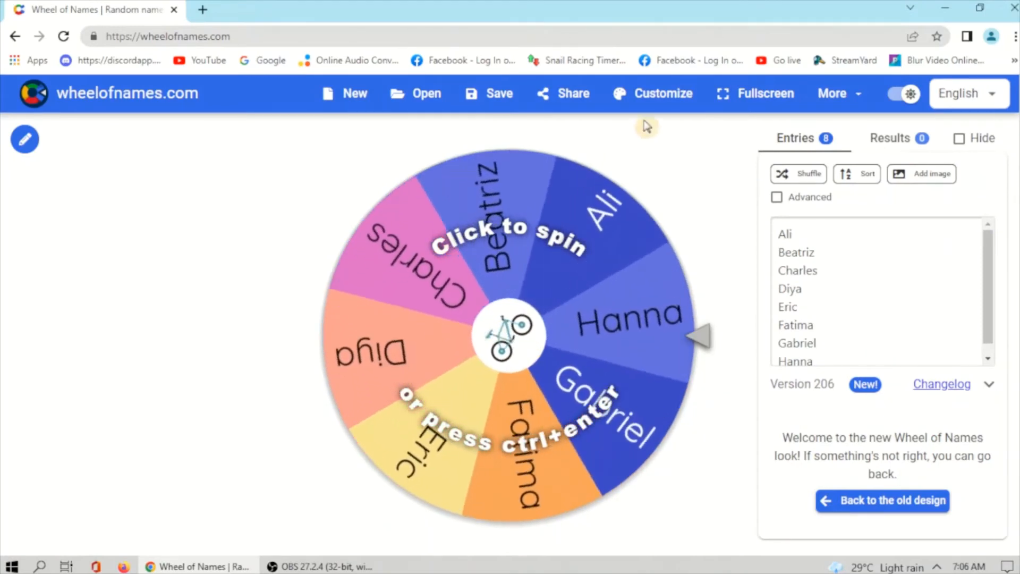
Step: Set the page background color to light pink #ffccff and save the customization
left_click(653, 98)
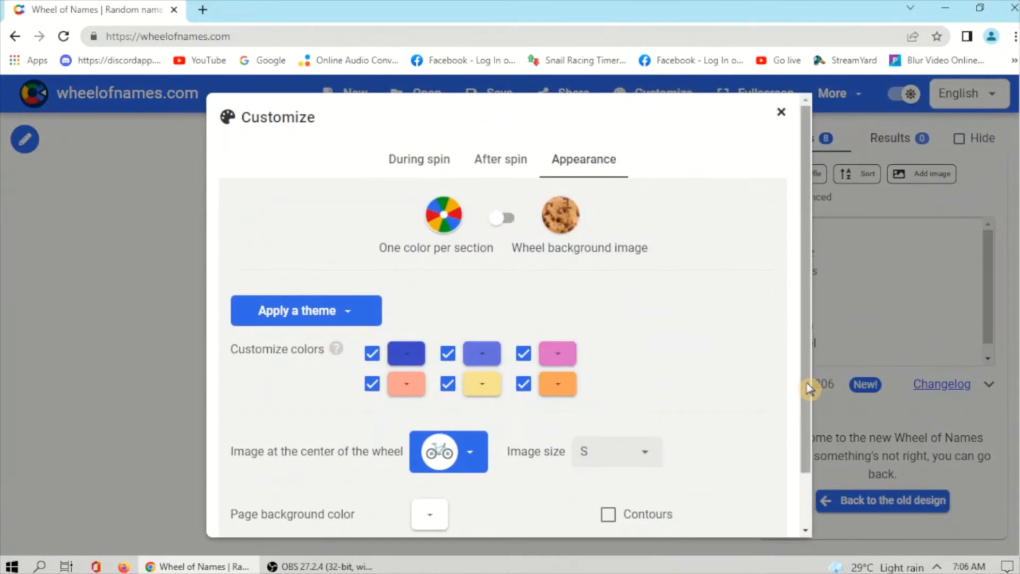
left_click_drag(807, 427, 805, 477)
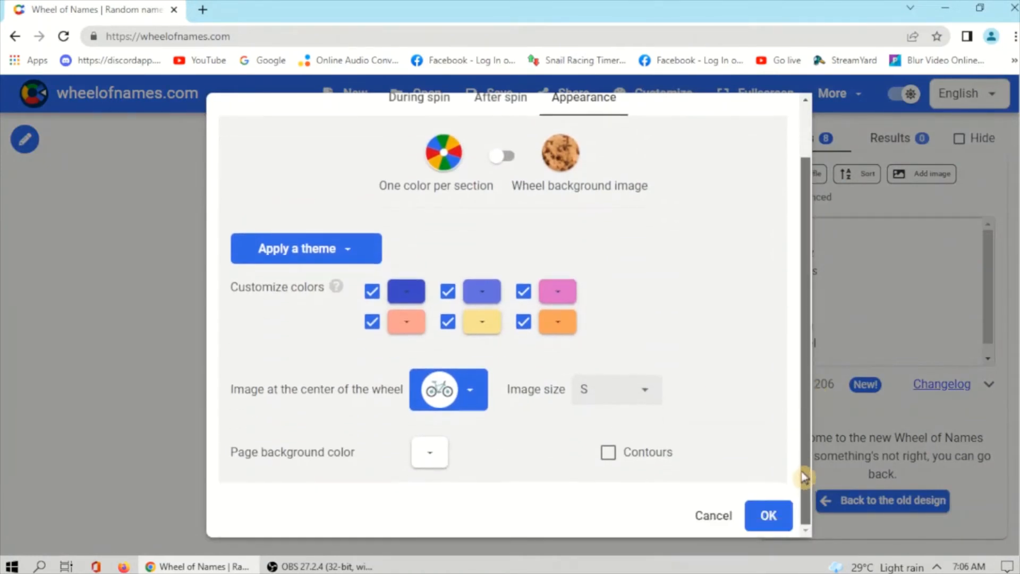
left_click(425, 452)
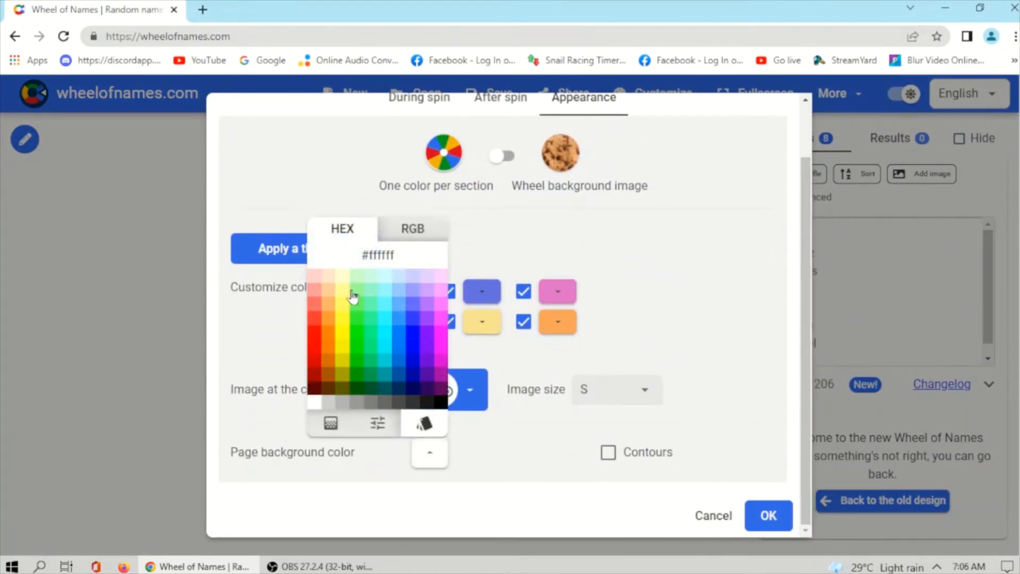
left_click(399, 276)
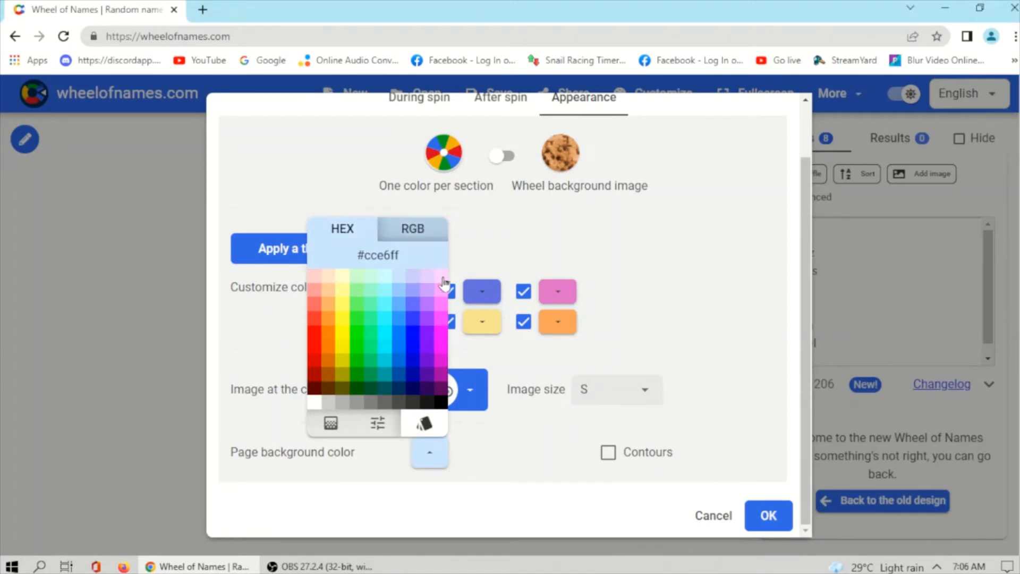
left_click(529, 477)
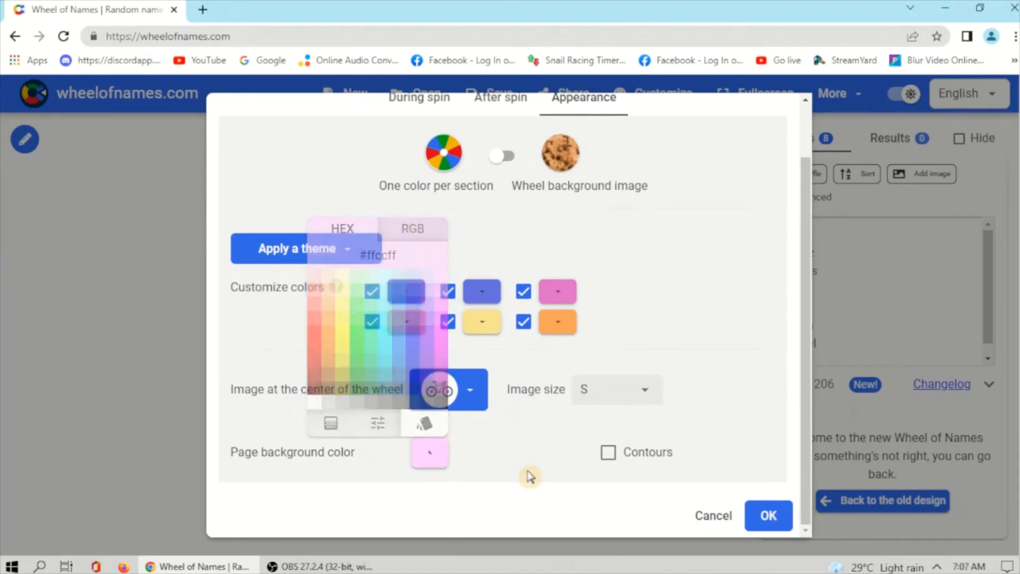
left_click(773, 518)
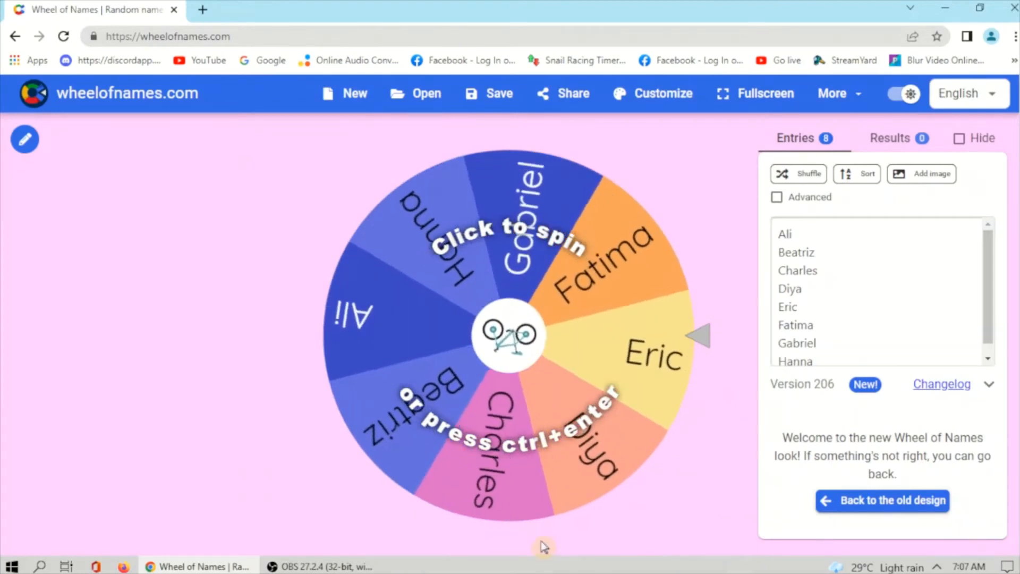
Step: Switch the wheel to a background image, upload the betta fish picture from the Desktop for it and save the customization
left_click(677, 102)
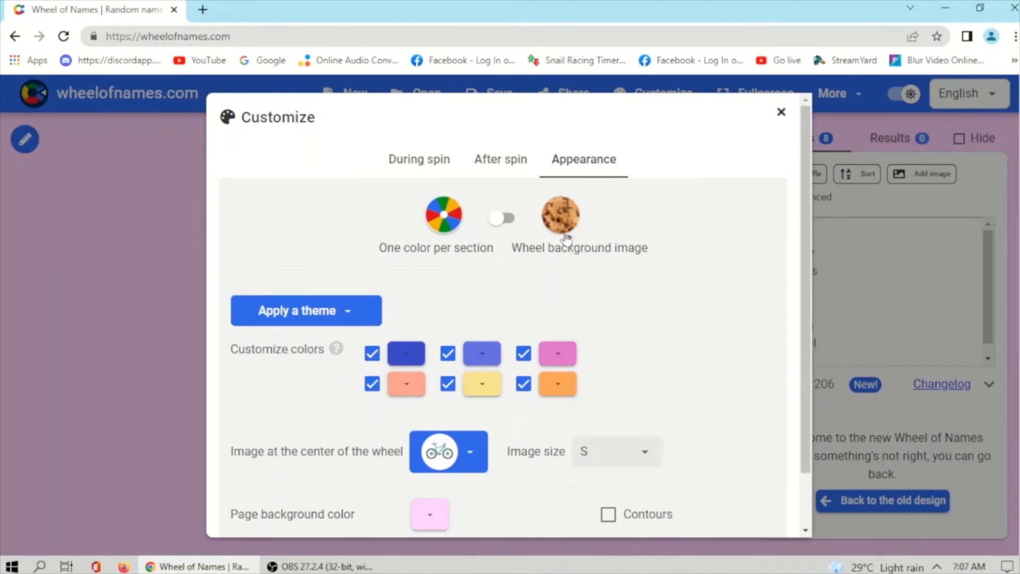
left_click(510, 219)
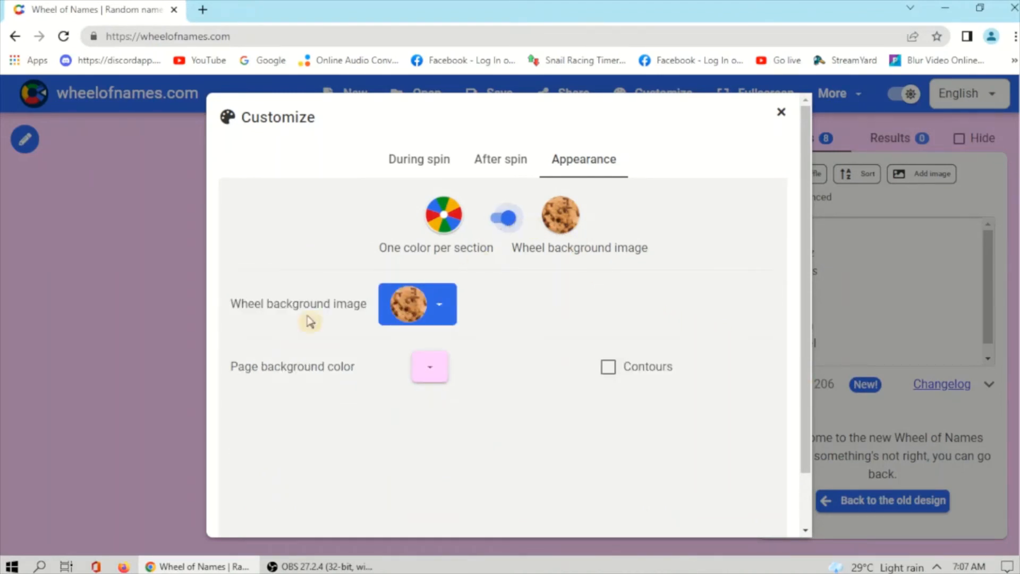
left_click(422, 313)
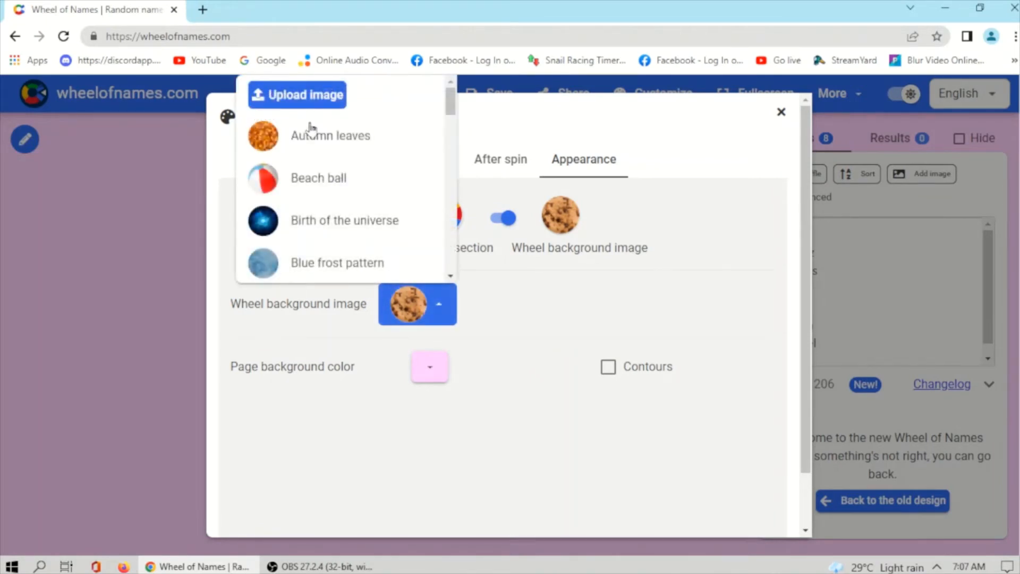
left_click(297, 96)
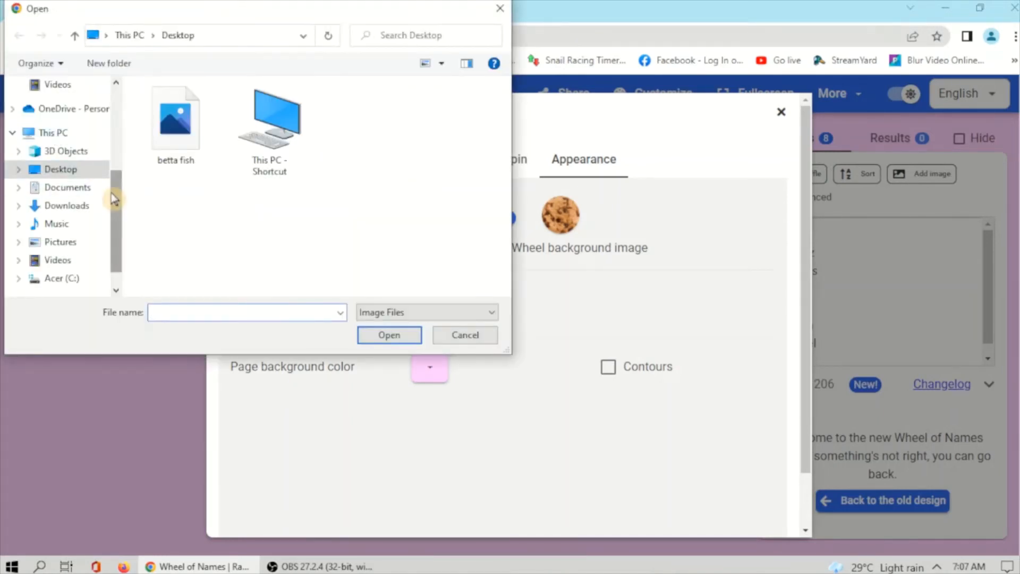
left_click(173, 135)
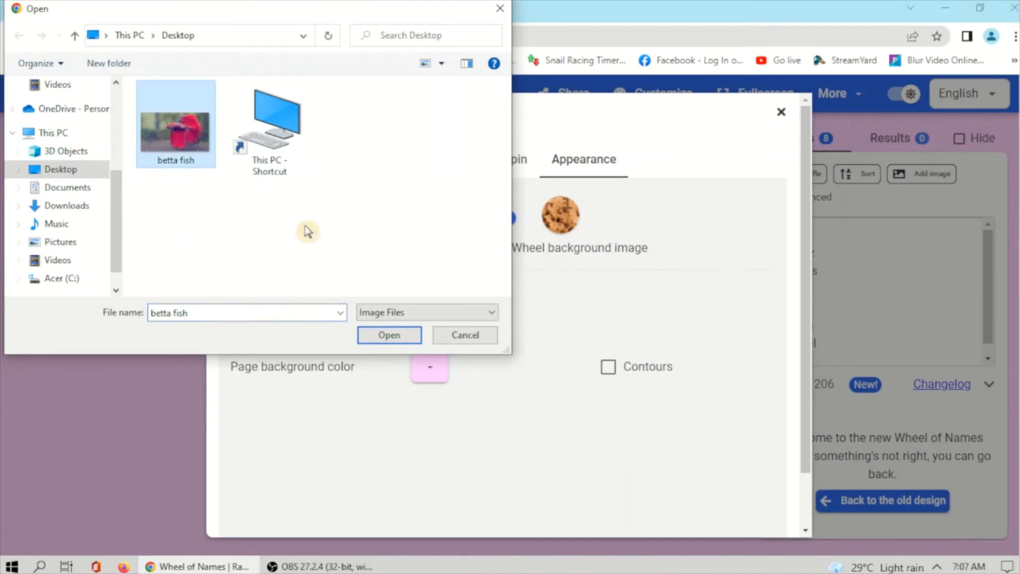
left_click(362, 336)
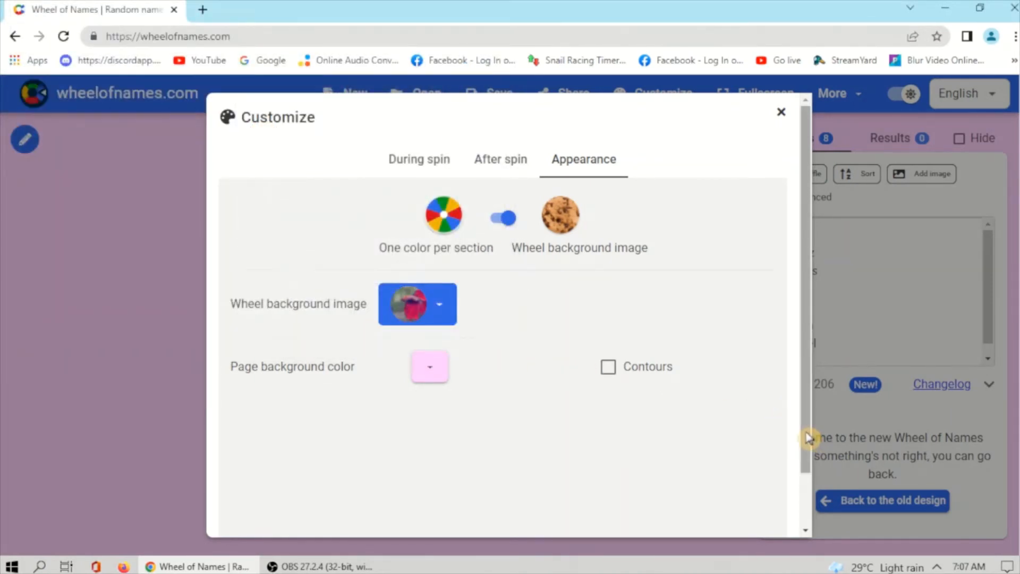
scroll(808, 468, "down", 2)
left_click(768, 515)
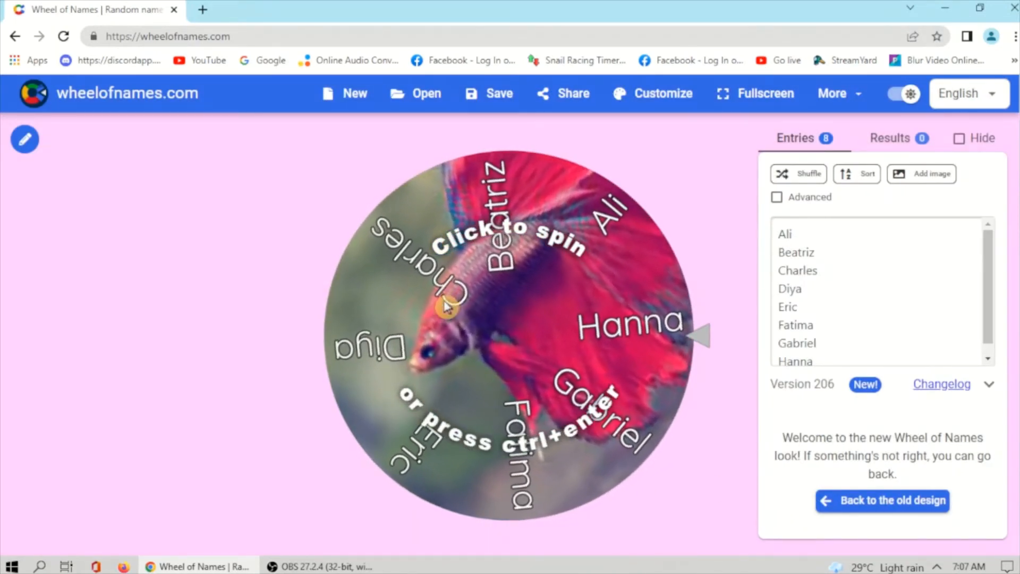
Step: Reopen the customization settings, view the wheel background image choices and switch the wheel back to one color per section
left_click(652, 97)
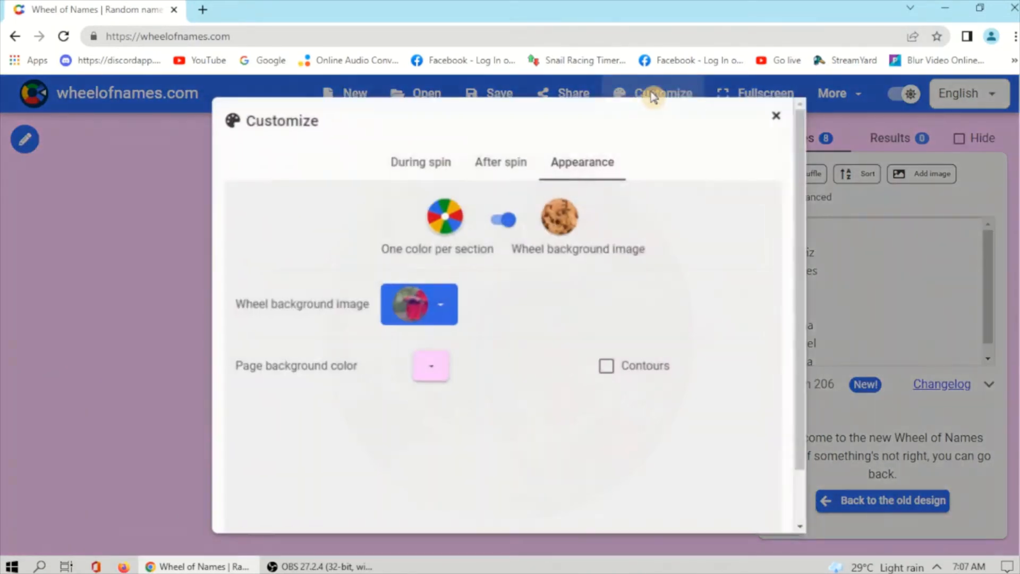
left_click(438, 308)
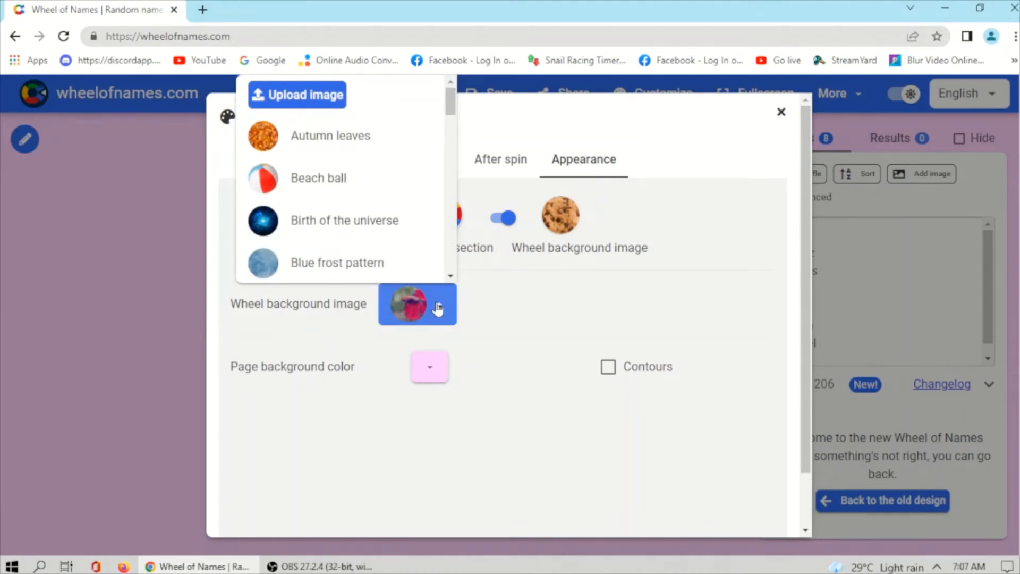
left_click(467, 291)
left_click(499, 218)
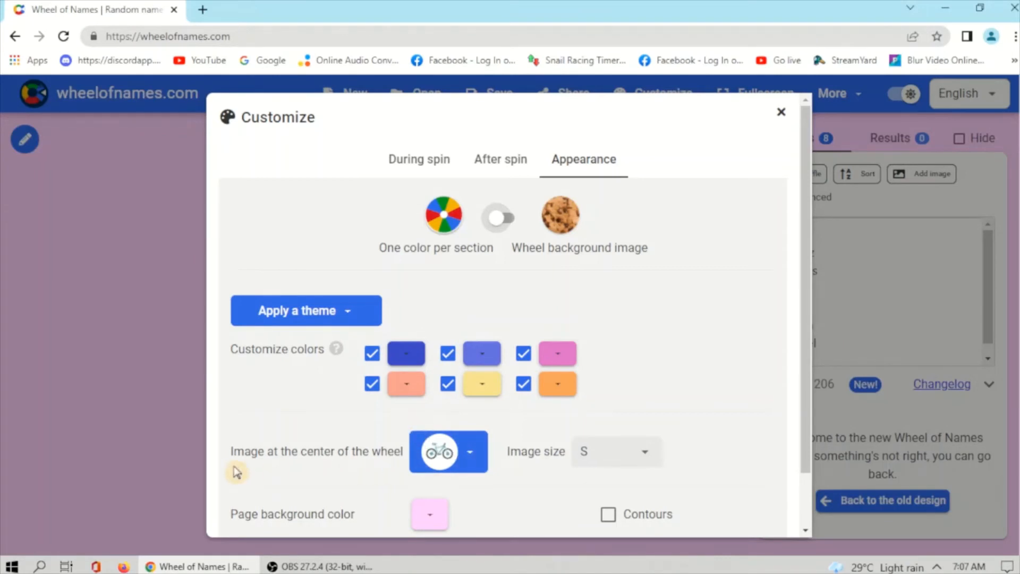
Step: Upload the betta fish picture as the wheel's center image, use its prominent colors for the sectors and save the customization
left_click(441, 451)
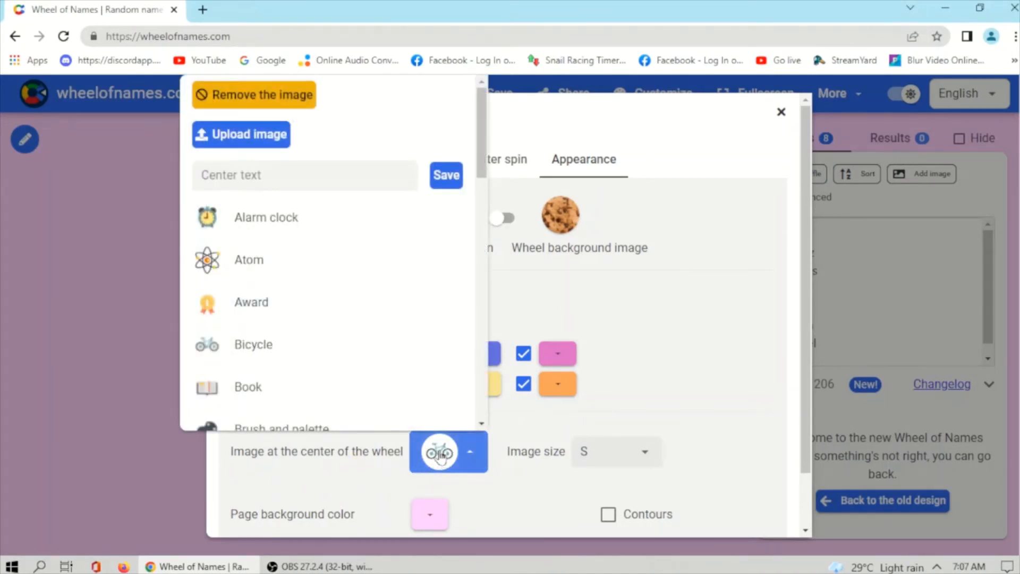
left_click(271, 142)
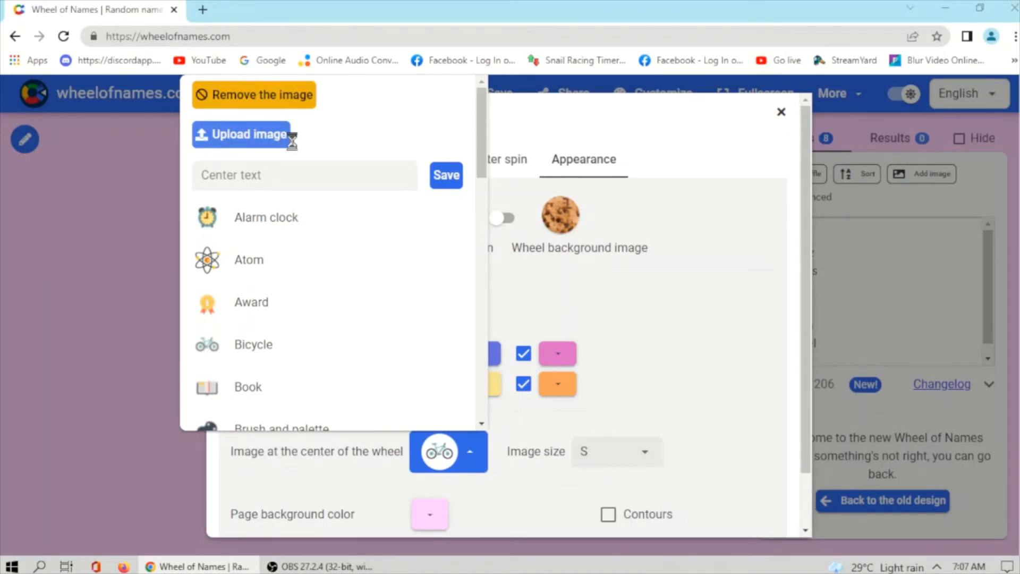
left_click(187, 154)
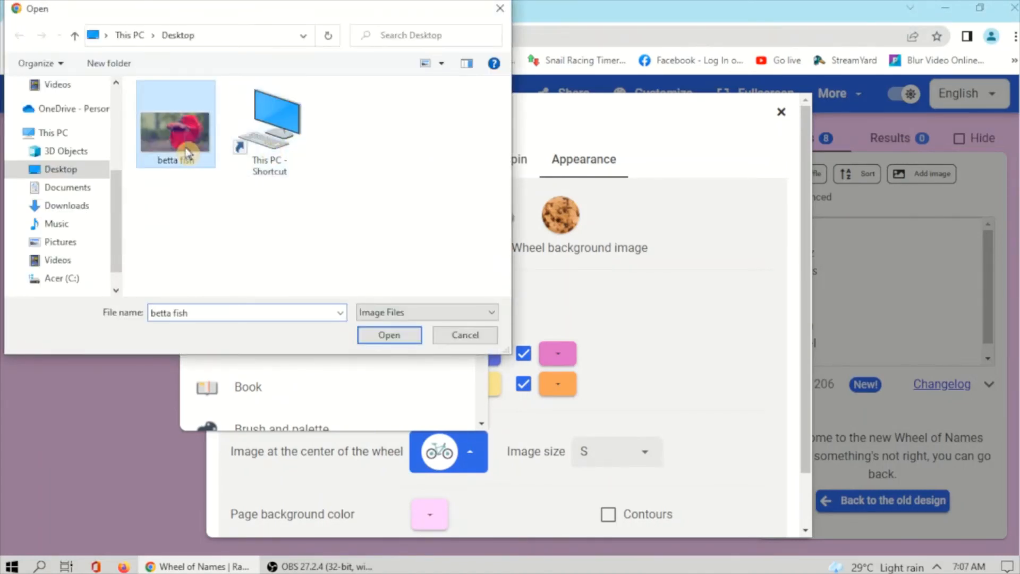
left_click(388, 335)
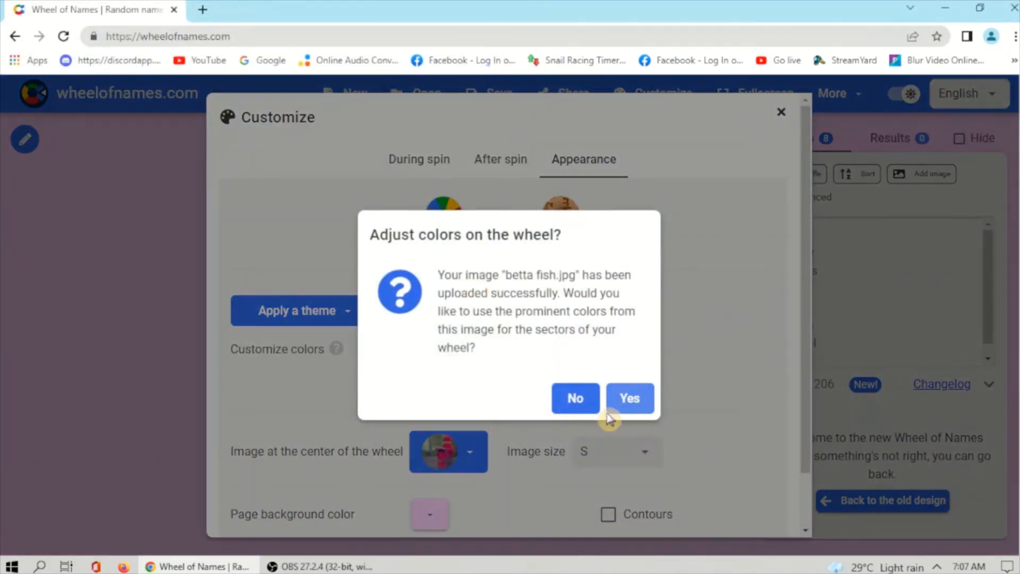
left_click(630, 400)
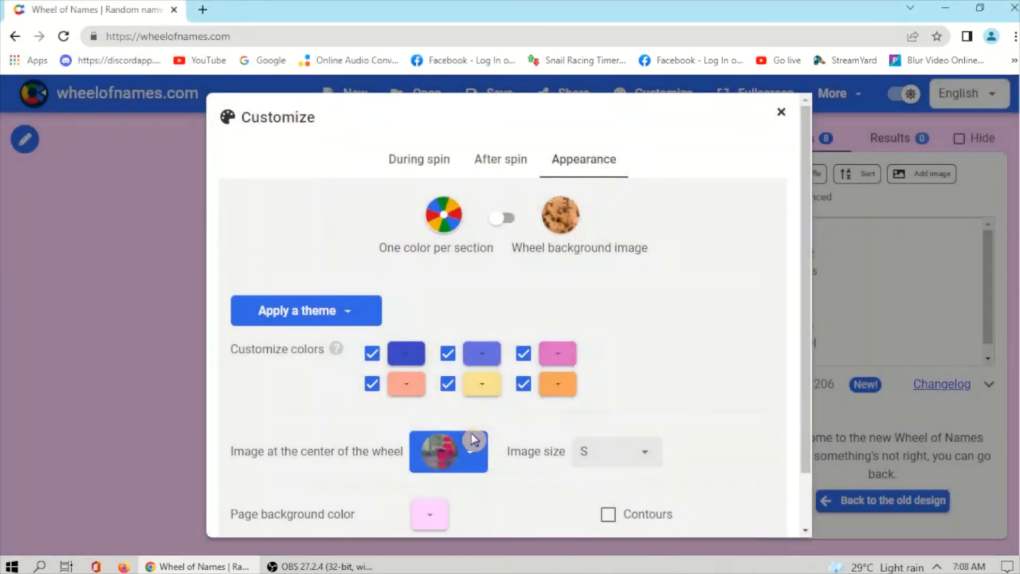
scroll(618, 423, "down", 1)
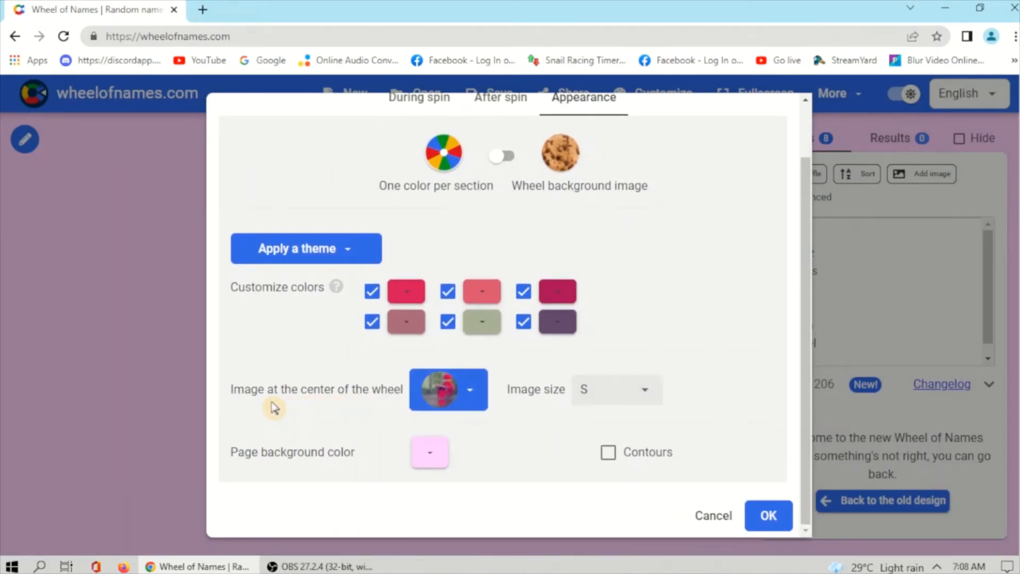
left_click(771, 521)
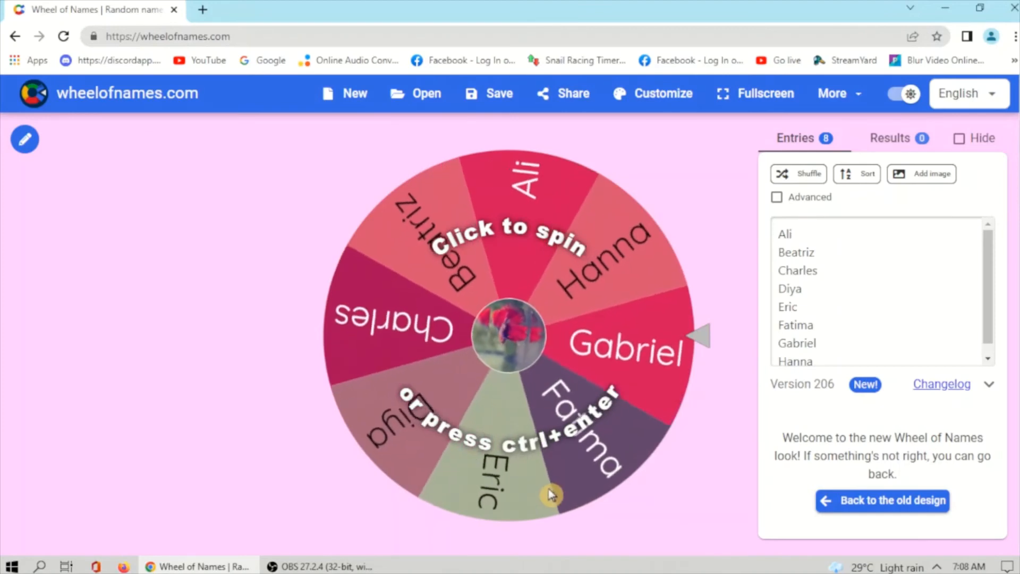
Step: Change the page background color to a light salmon pink and save the customization
left_click(673, 100)
scroll(523, 371, "down", 1)
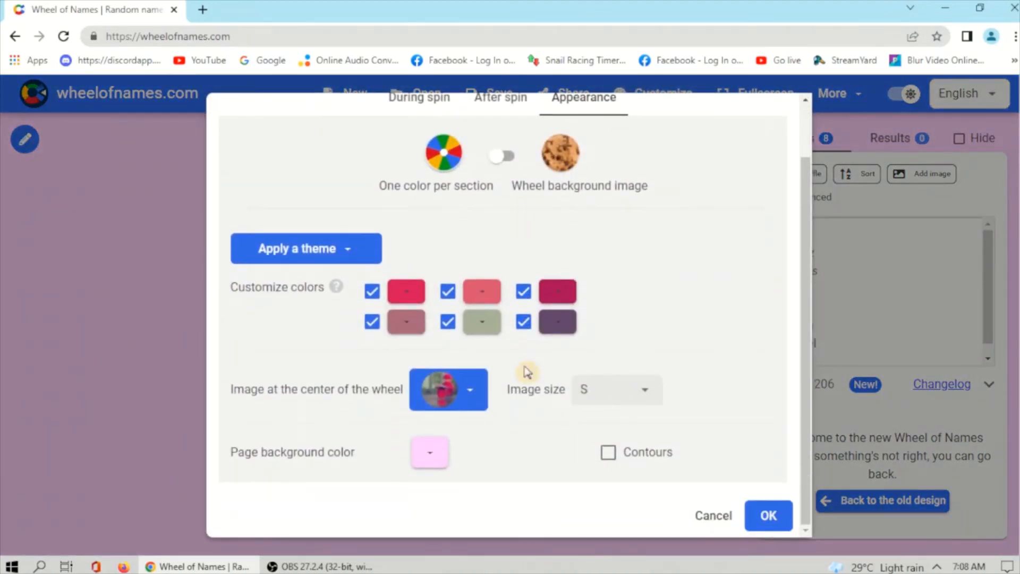
scroll(675, 534, "up", 1)
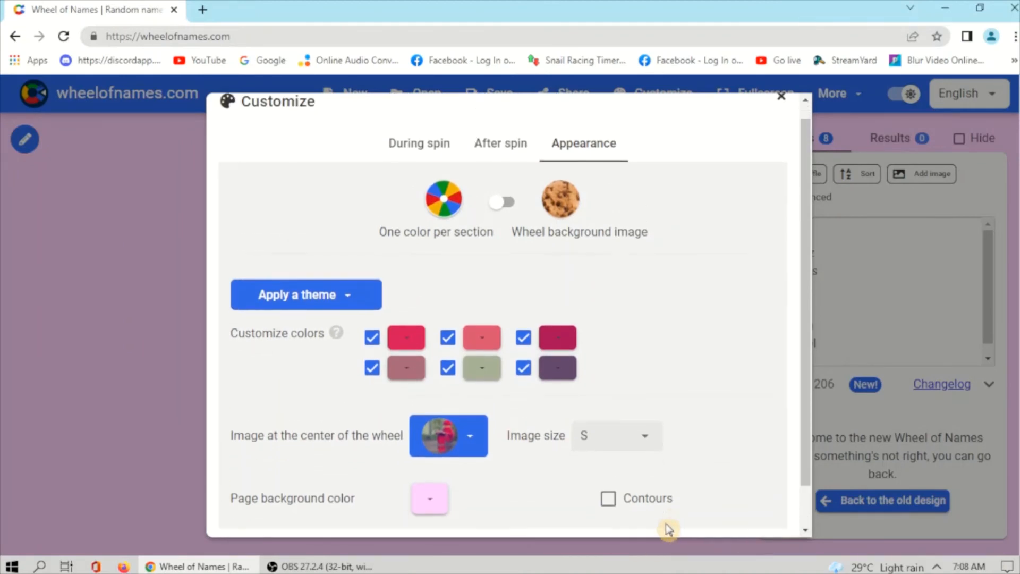
scroll(584, 505, "down", 1)
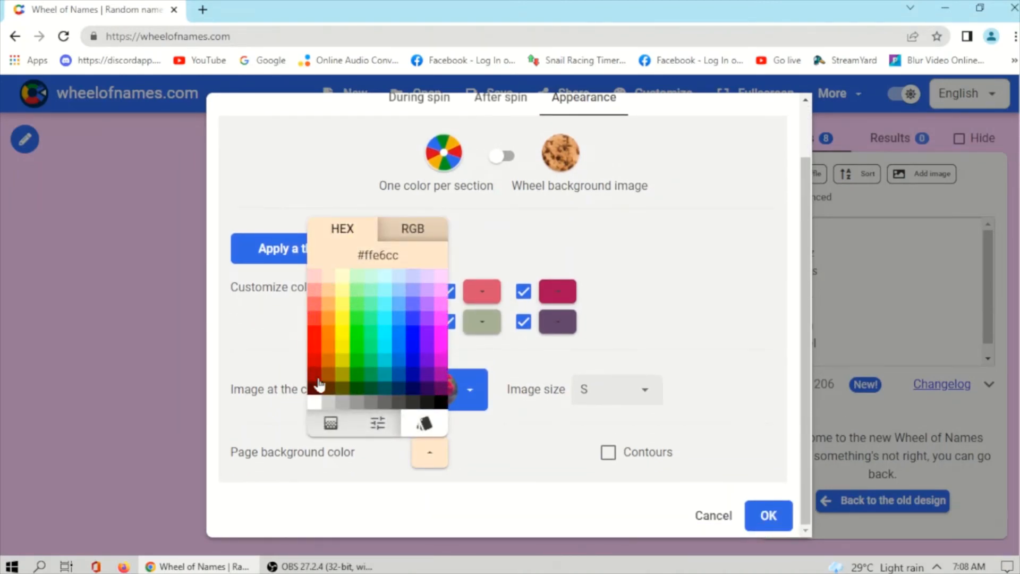
left_click(762, 523)
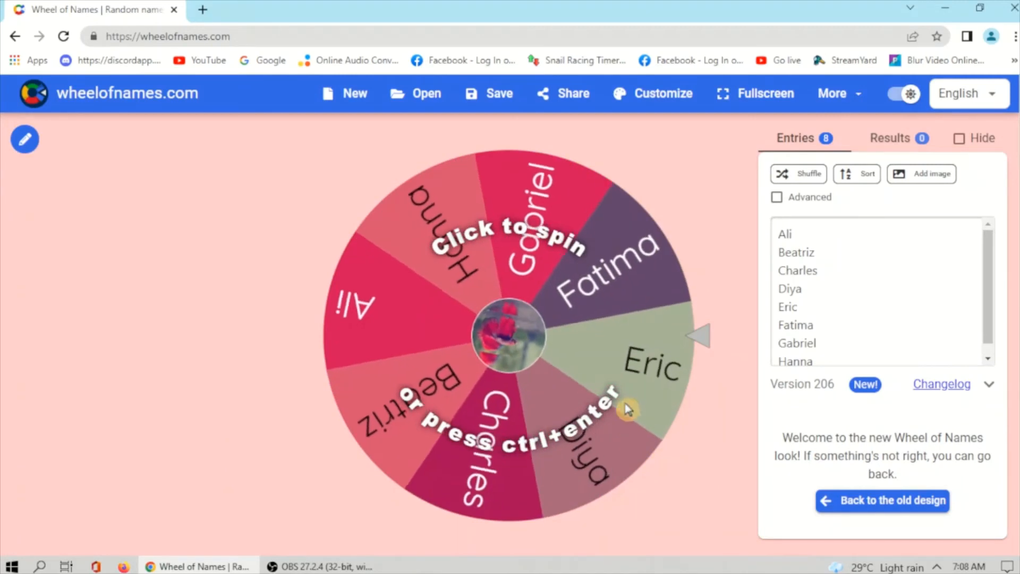
Step: Shuffle the wheel's entries several times and spin the wheel
left_click(802, 177)
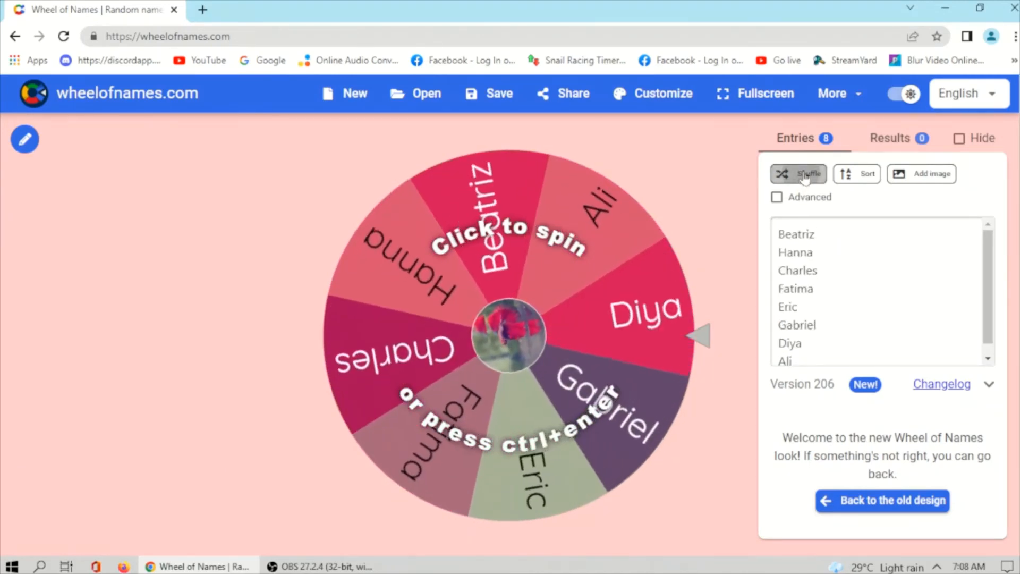
left_click(805, 178)
left_click(796, 177)
left_click(793, 177)
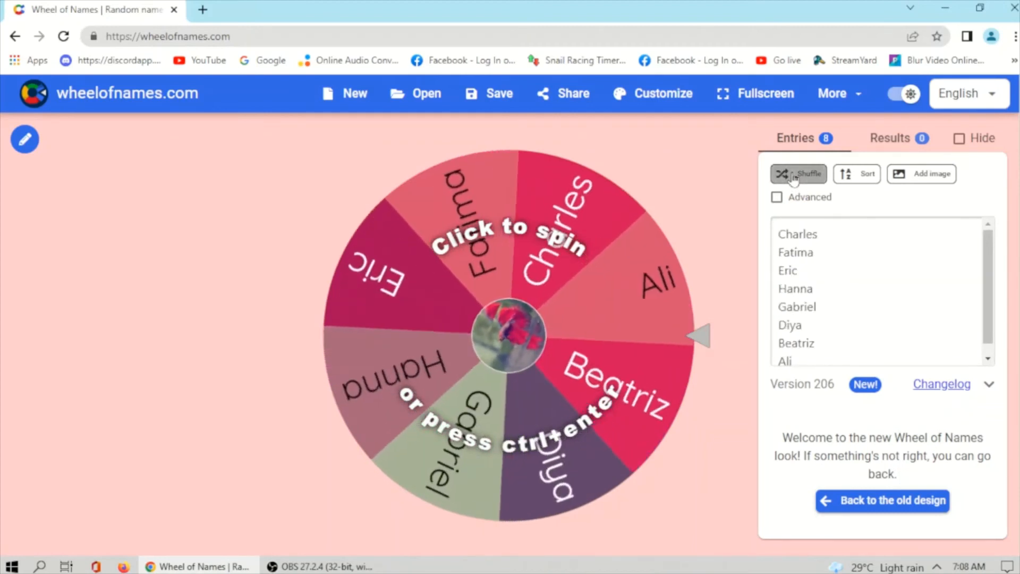
left_click(793, 177)
left_click(793, 177)
left_click(793, 177)
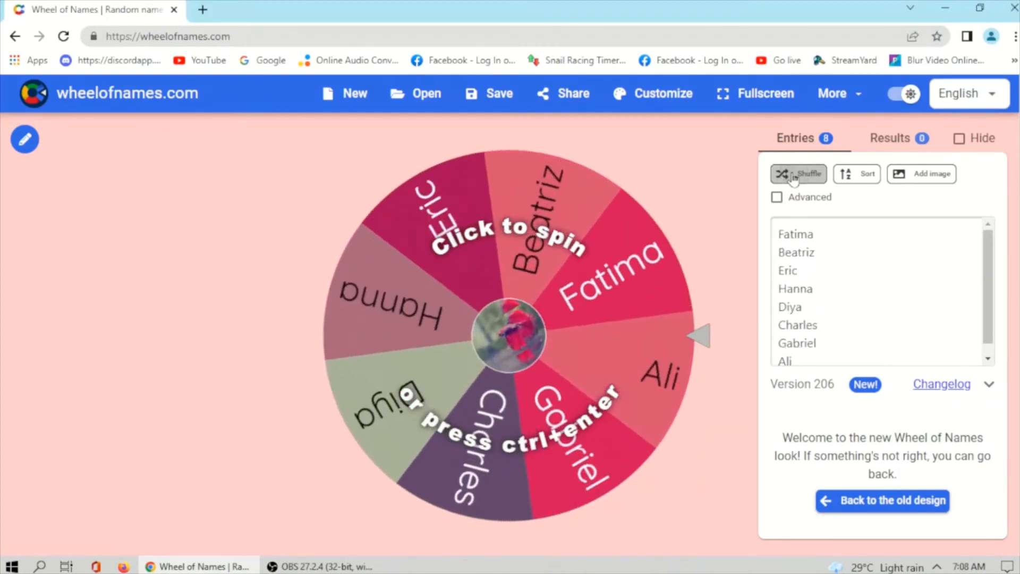
left_click(794, 177)
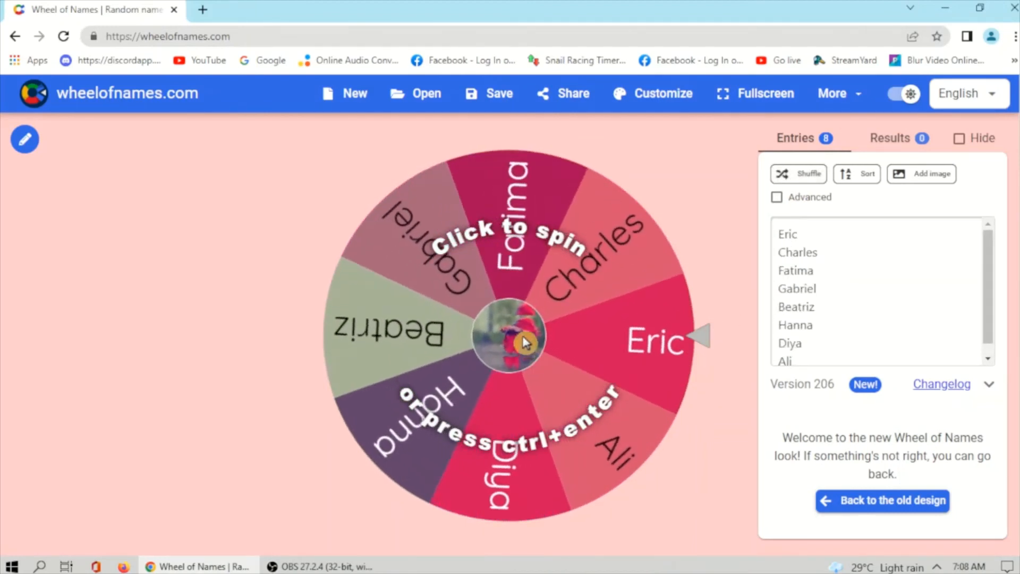
left_click(525, 342)
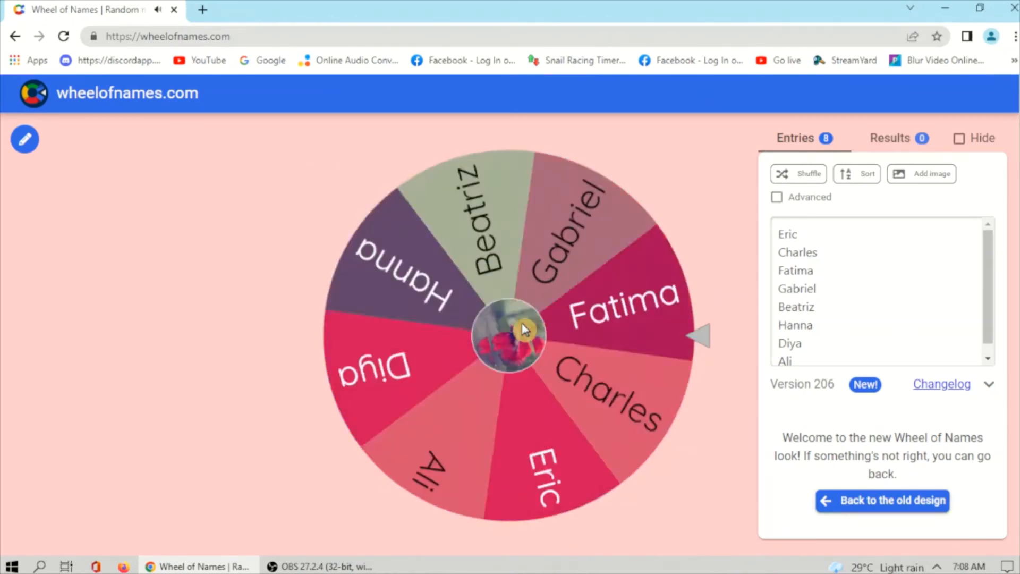